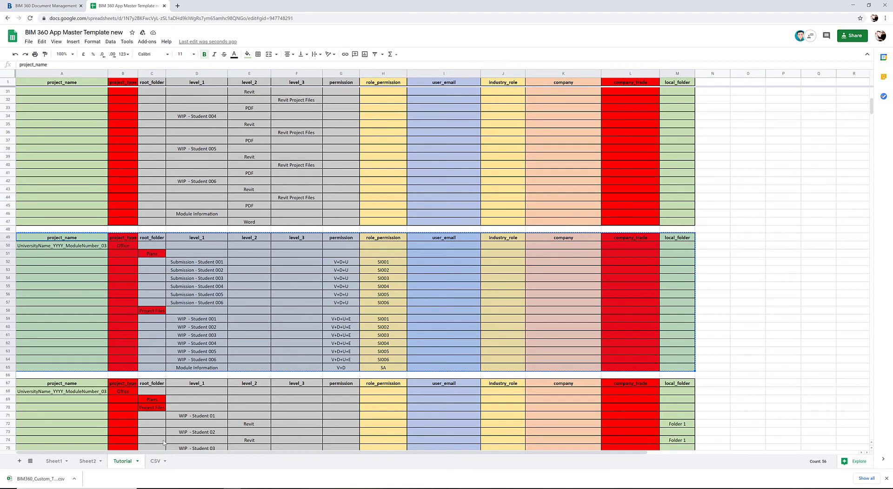
Delete rows 1 to 42 of the CSV sheet and paste the copied folder permissions table starting at cell A1
click(155, 461)
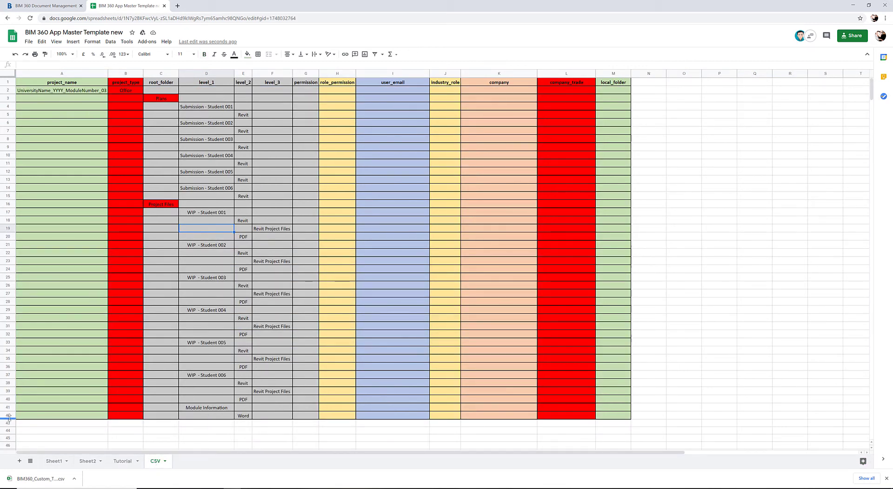
drag(7, 416, 9, 83)
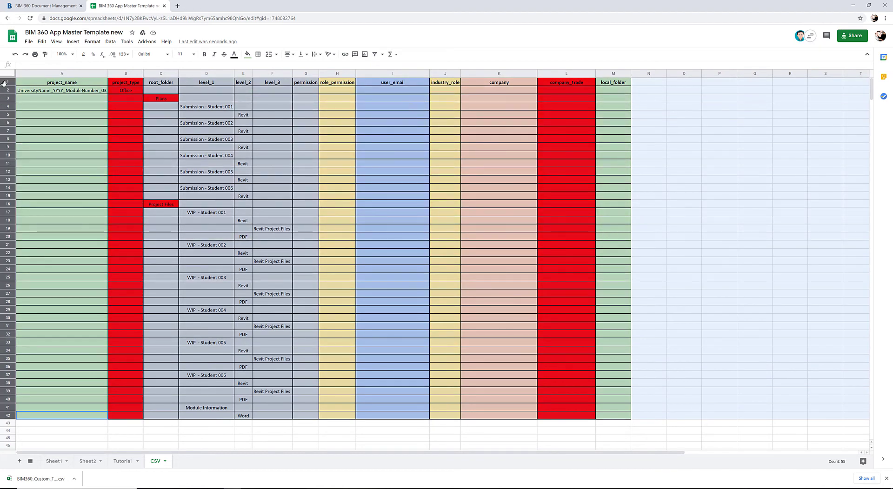
right_click(10, 83)
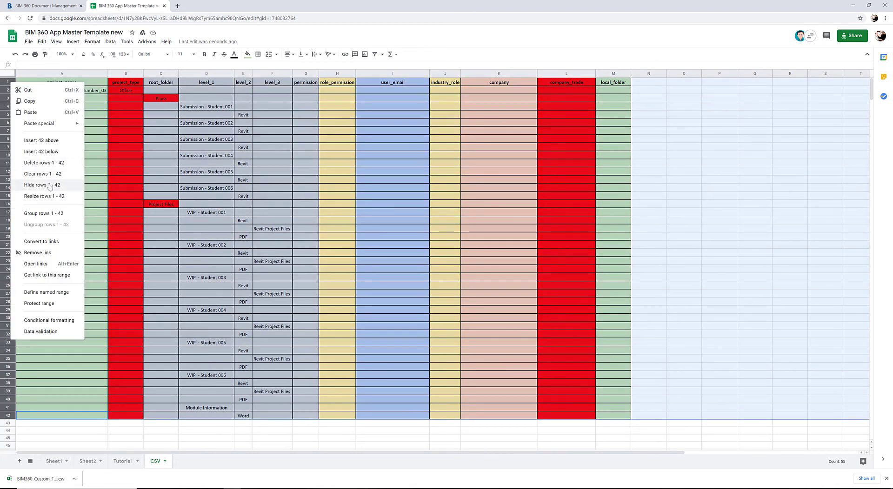
click(44, 163)
click(29, 83)
key(ctrl+v)
click(153, 228)
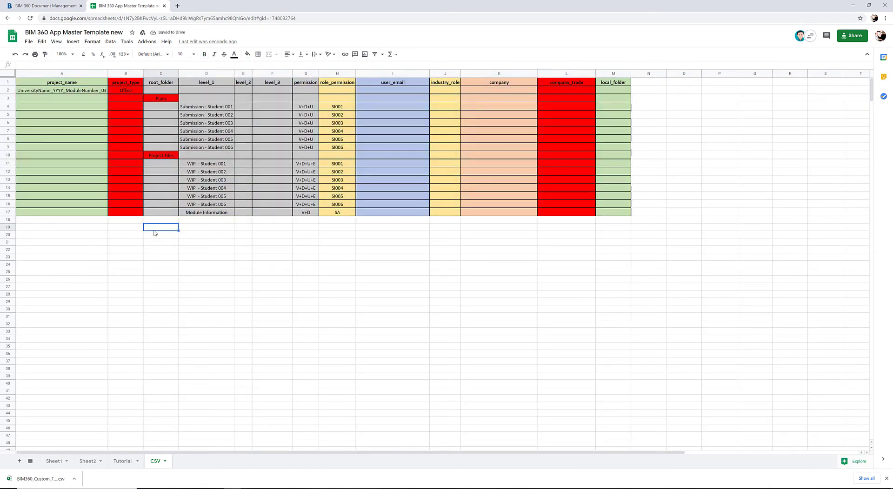
Download the current sheet with the role permissions as comma-separated values, overwriting BIM360_Custom_Template in the sample folder
click(27, 42)
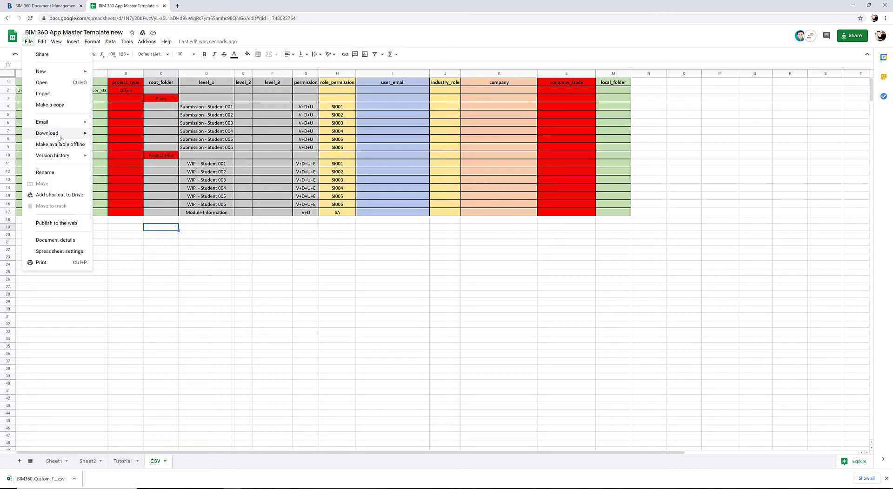
mouse_move(60, 138)
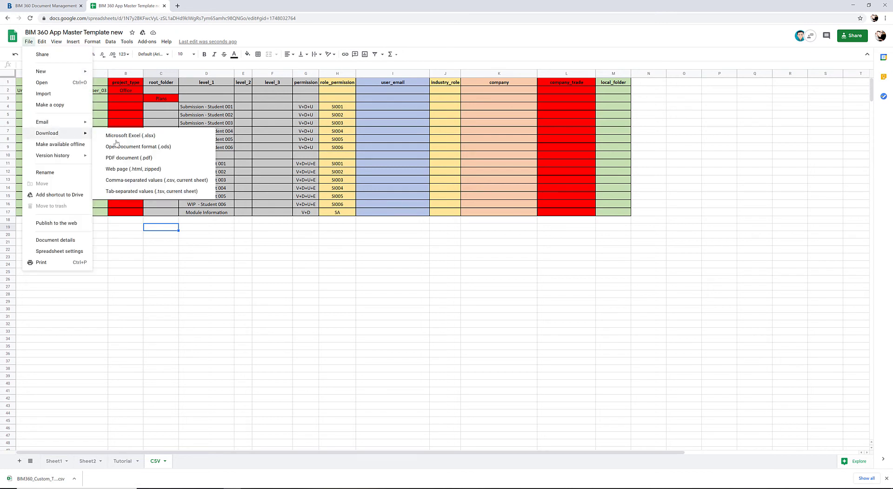
click(172, 180)
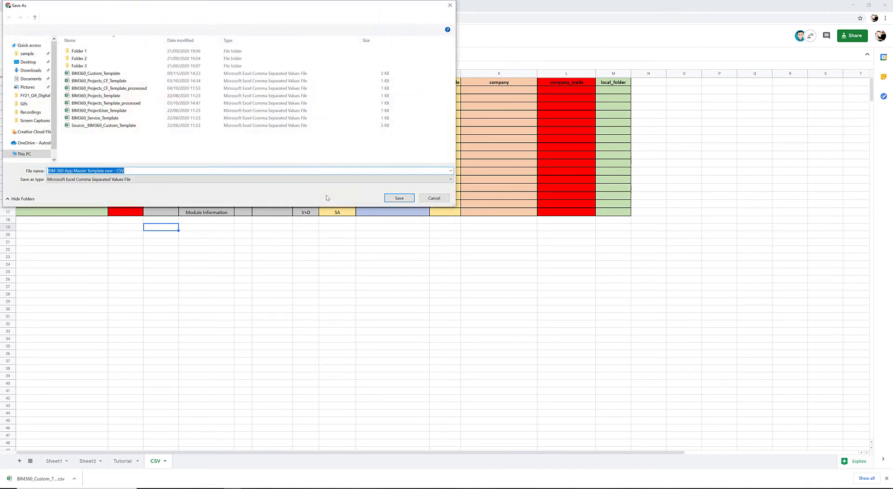
click(112, 73)
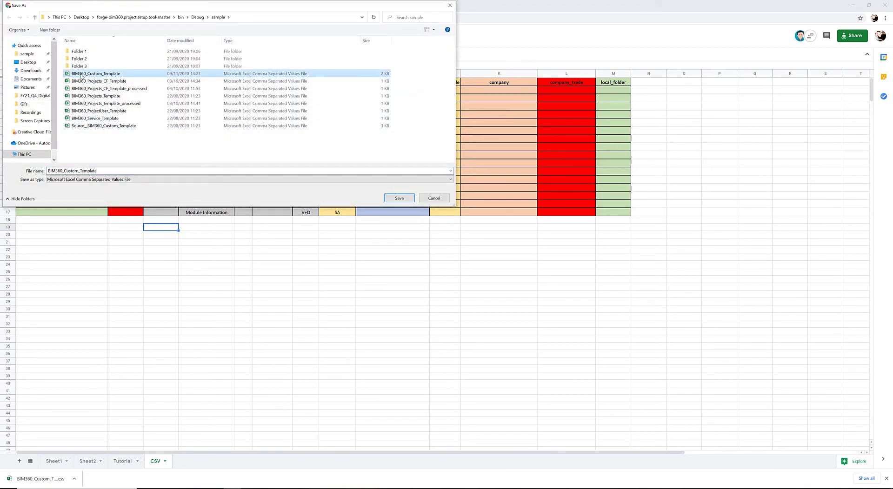
click(403, 198)
click(468, 253)
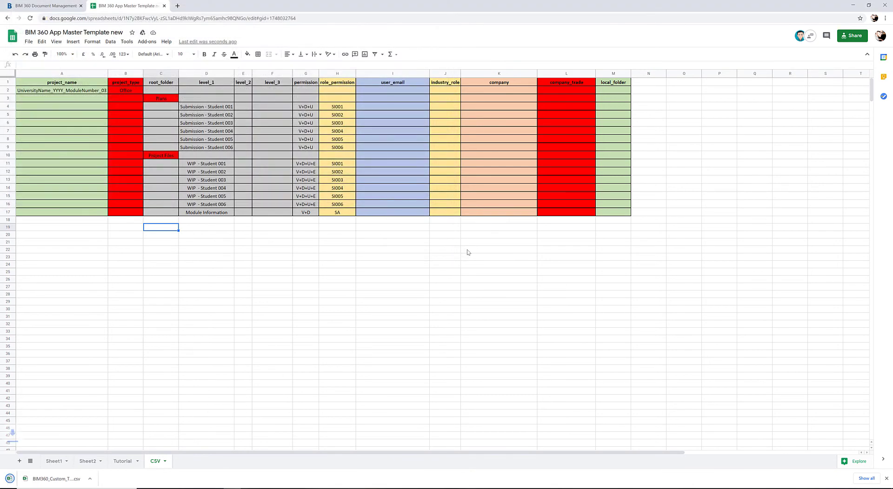
Switch to the sample folder in File Explorer, run the Custom batch file and maximize its console window
click(180, 488)
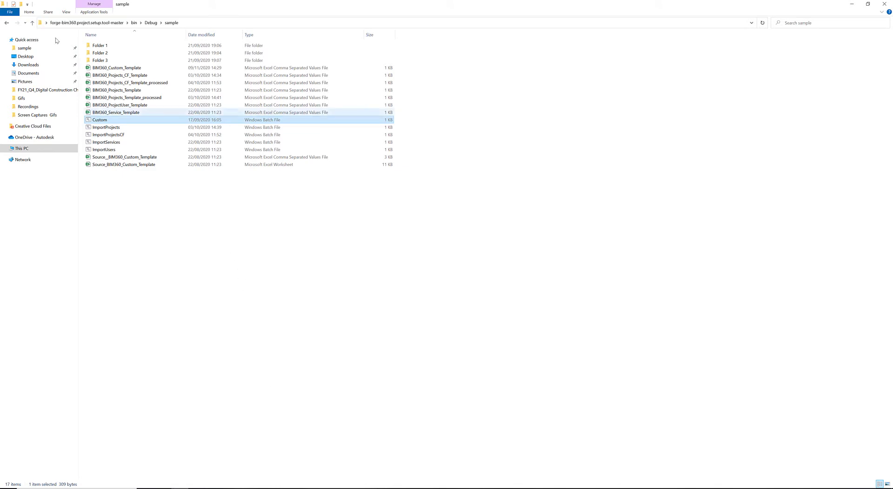
double_click(99, 120)
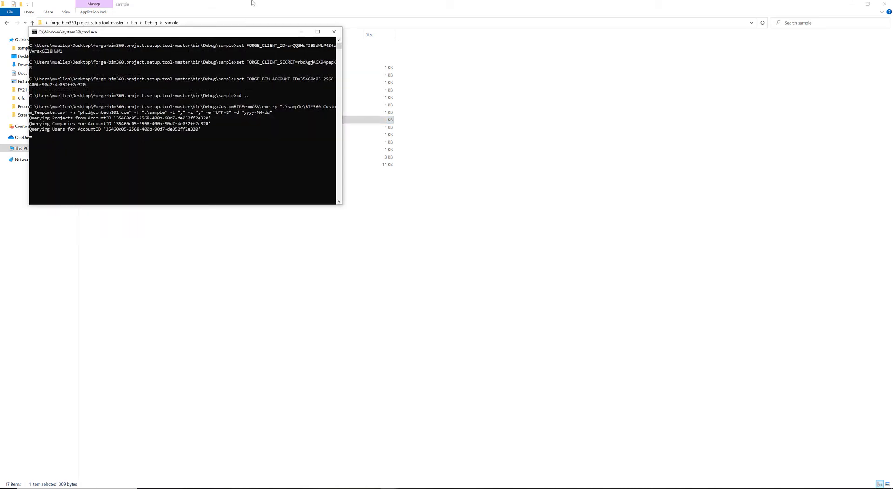
double_click(268, 30)
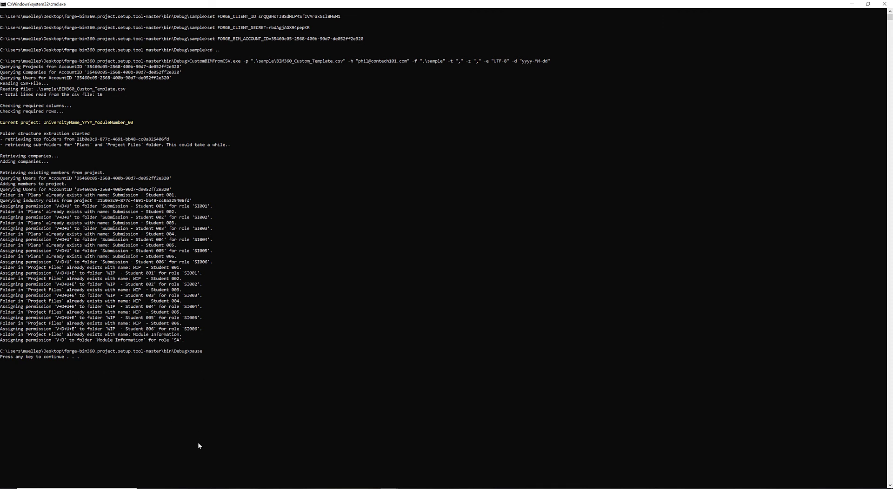
Switch to BIM 360 Document Management, reload it, and examine the role permissions of Submission - Student 003 and 006 and the WIP - Student 001 subfolders
click(231, 488)
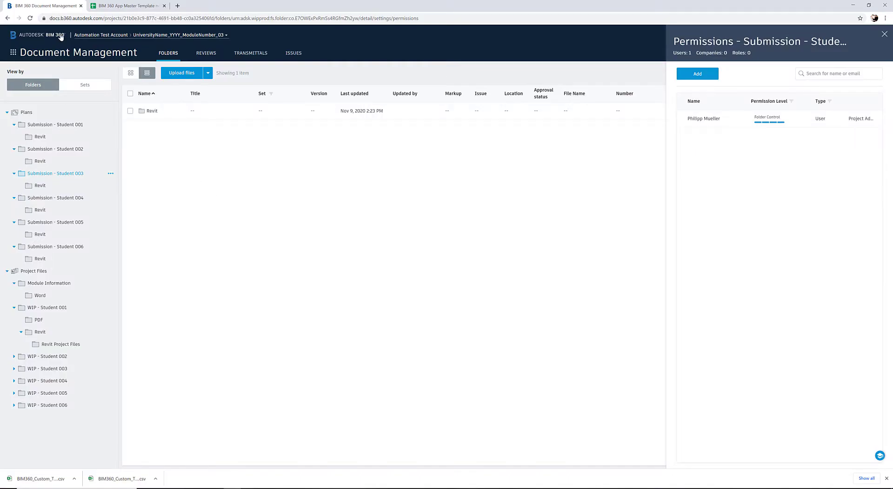
click(29, 18)
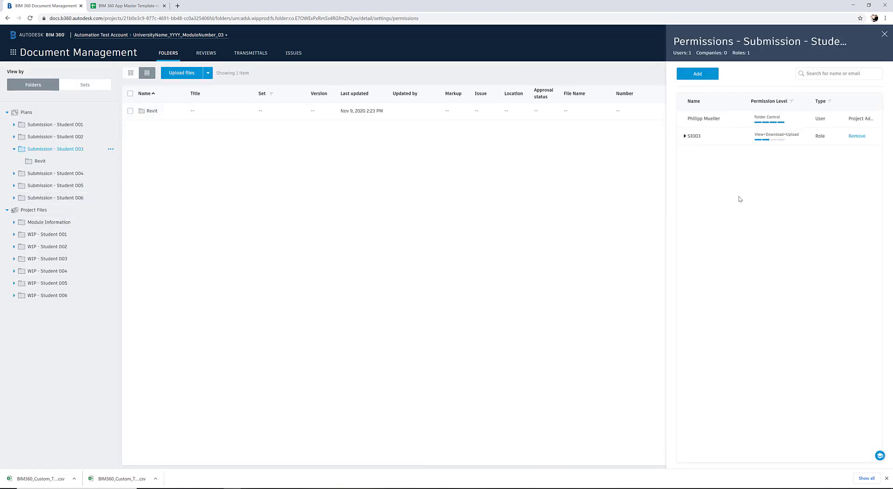
click(684, 137)
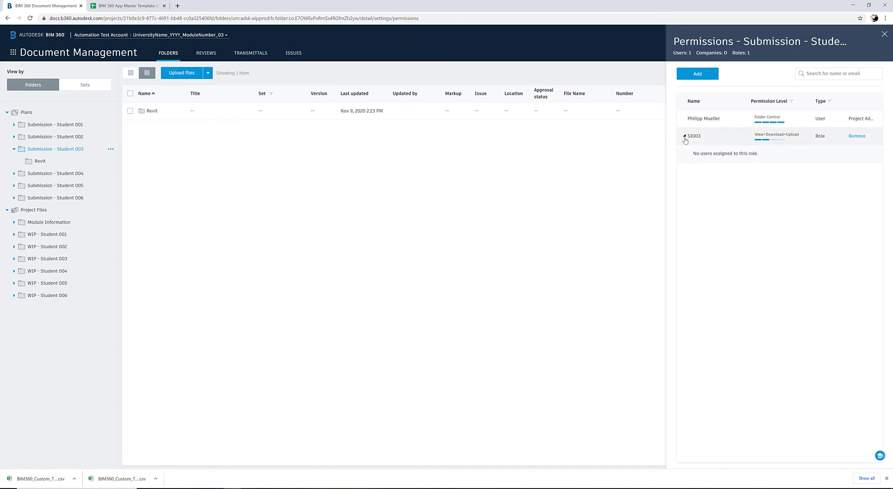
click(59, 199)
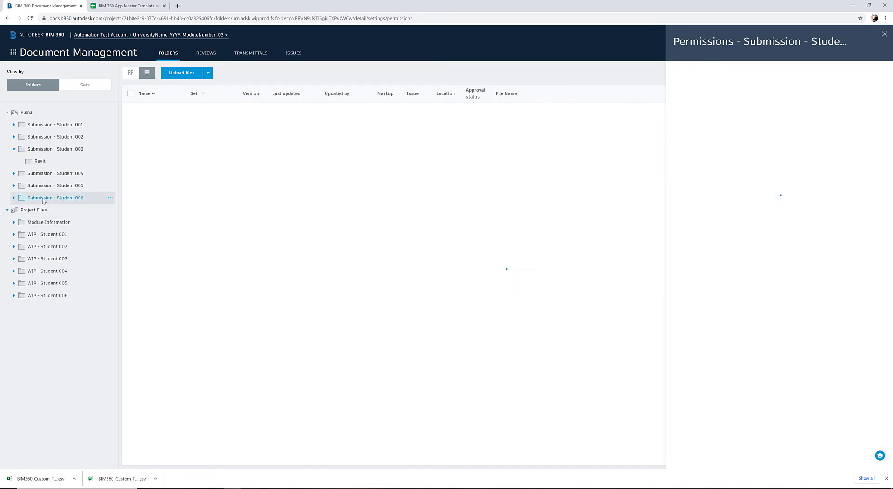
click(14, 198)
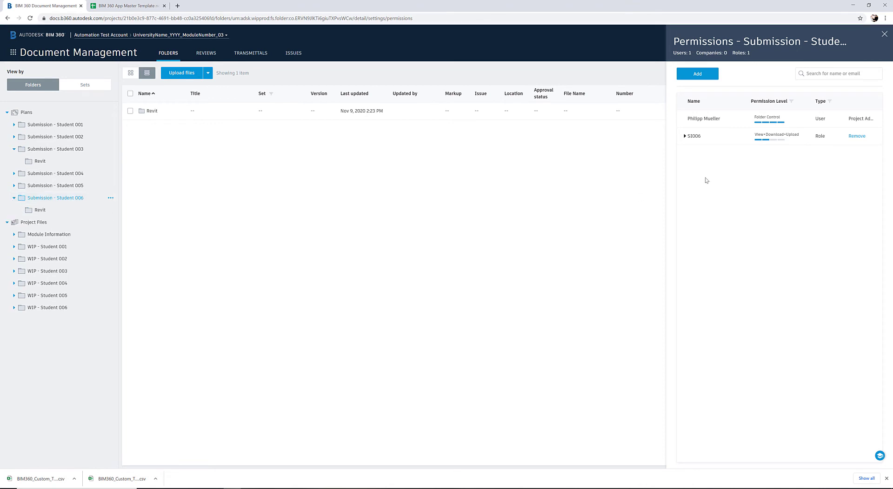
click(13, 247)
click(39, 259)
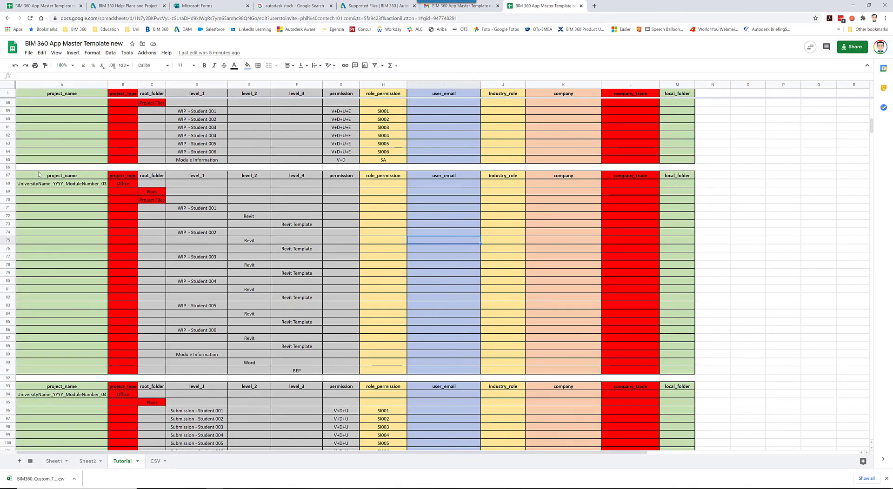
Copy the Revit Template and BEP folder table in rows 67 to 91 of the Tutorial sheet to cell A1 of the CSV sheet
drag(33, 175, 689, 375)
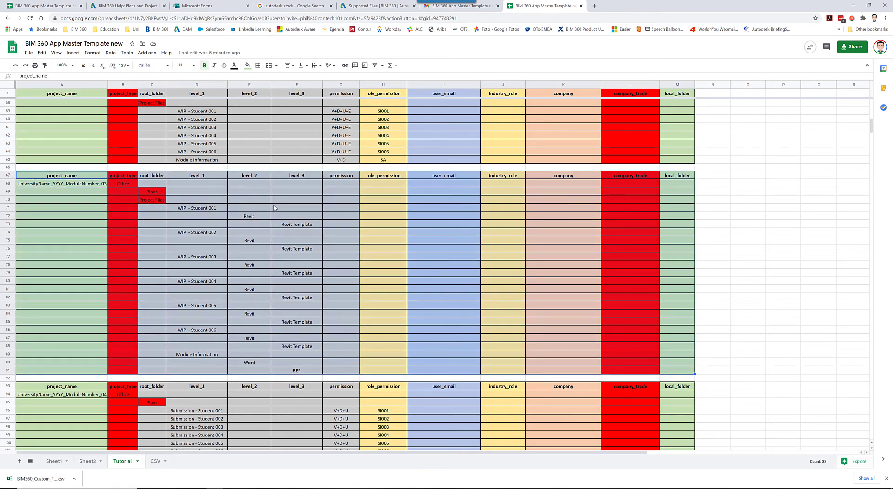
key(ctrl+c)
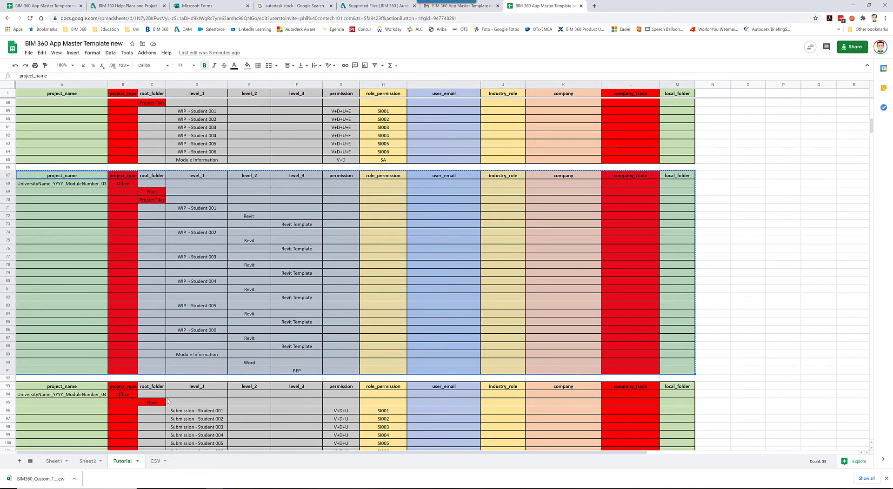
click(155, 463)
click(37, 95)
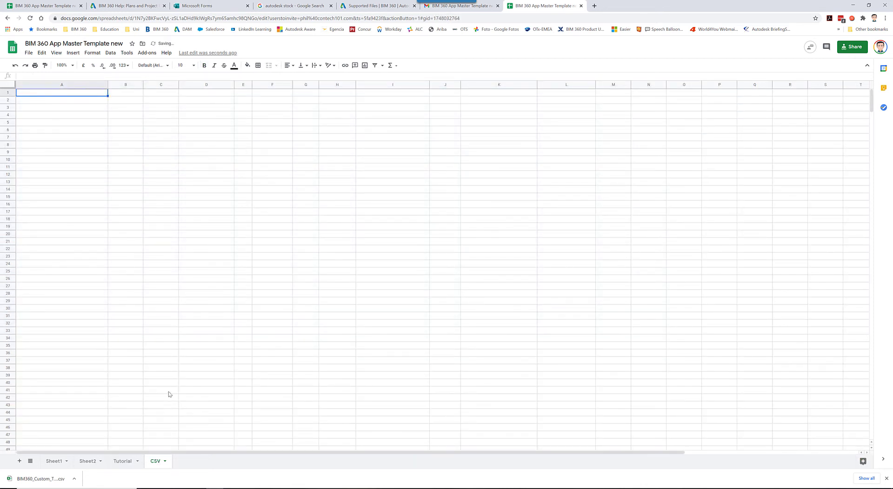
key(ctrl+v)
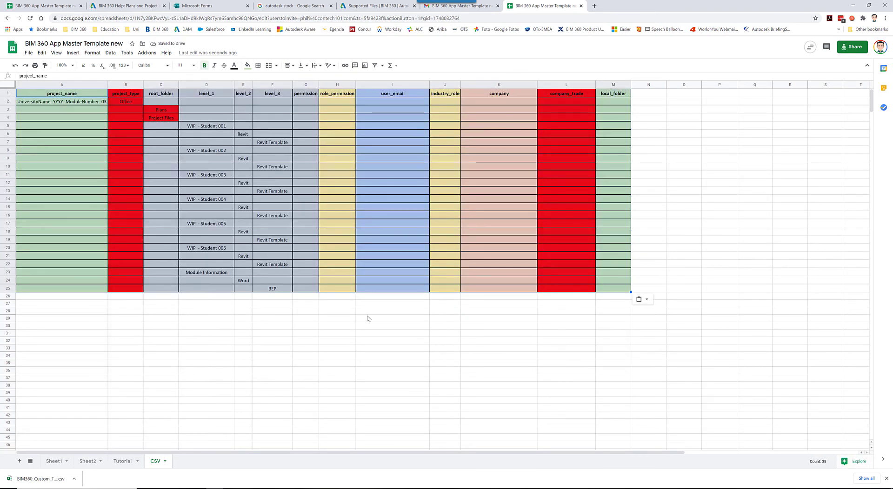
click(393, 334)
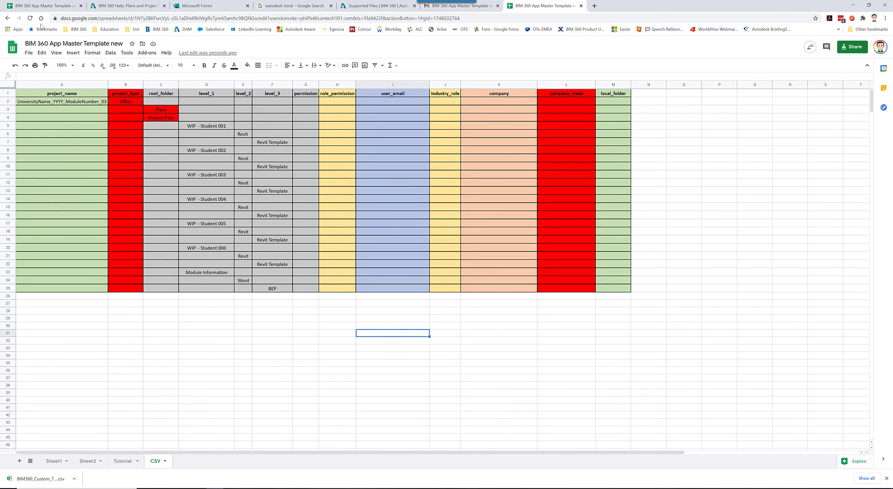
Export the CSV sheet with the Revit Template and BEP folders as comma-separated values, replacing BIM360_Custom_Template in the sample folder
click(28, 53)
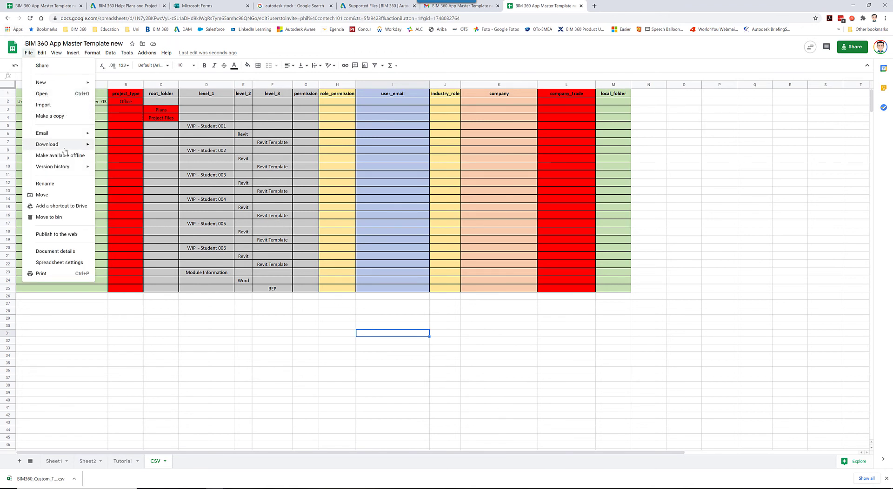
mouse_move(65, 146)
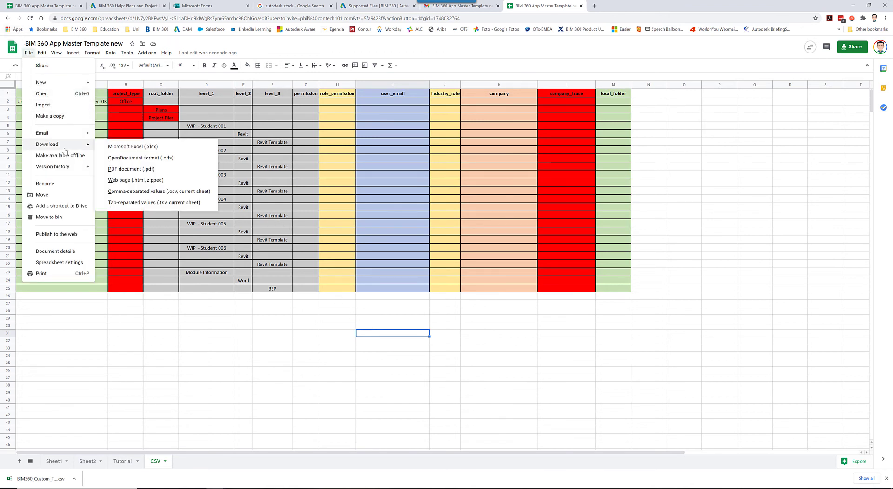
click(157, 193)
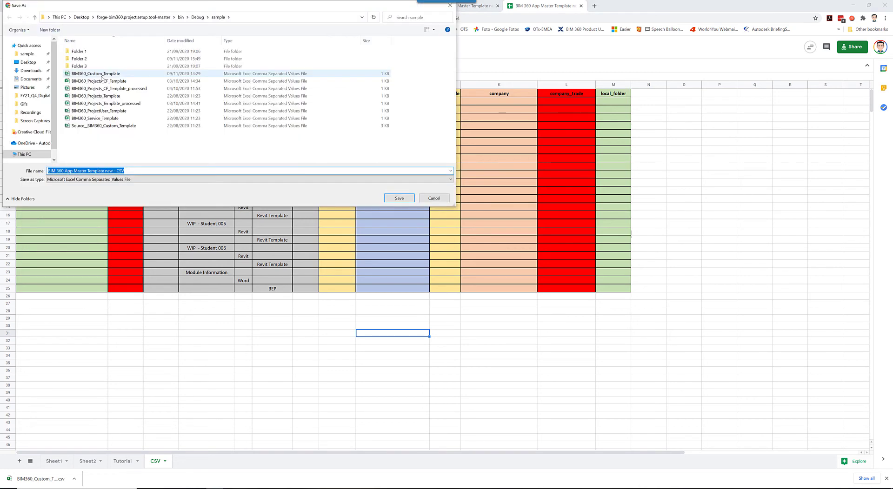
click(102, 74)
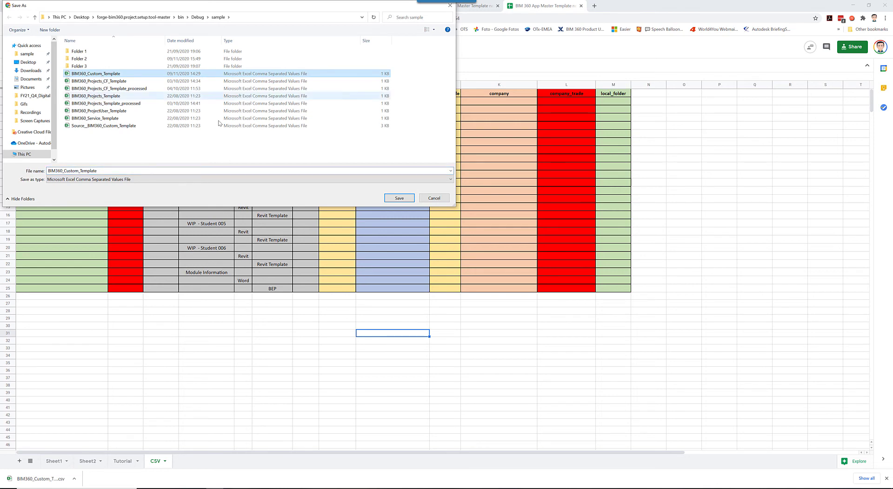
click(399, 198)
click(464, 252)
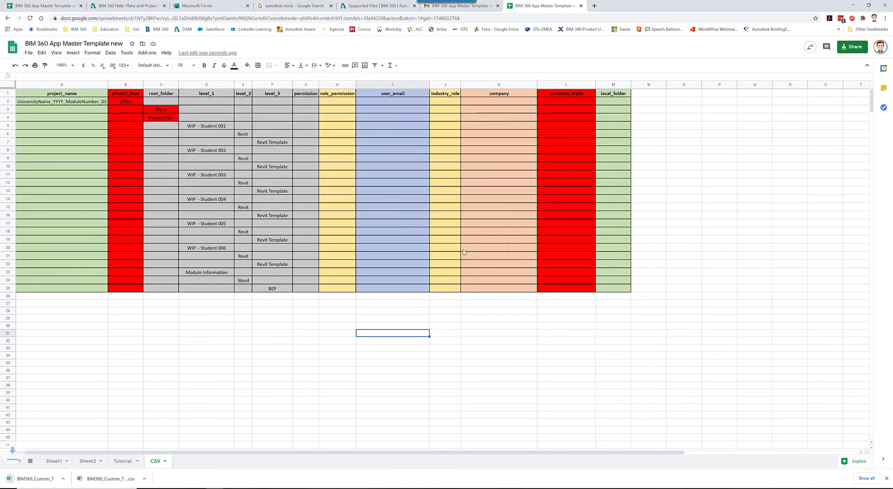
click(389, 267)
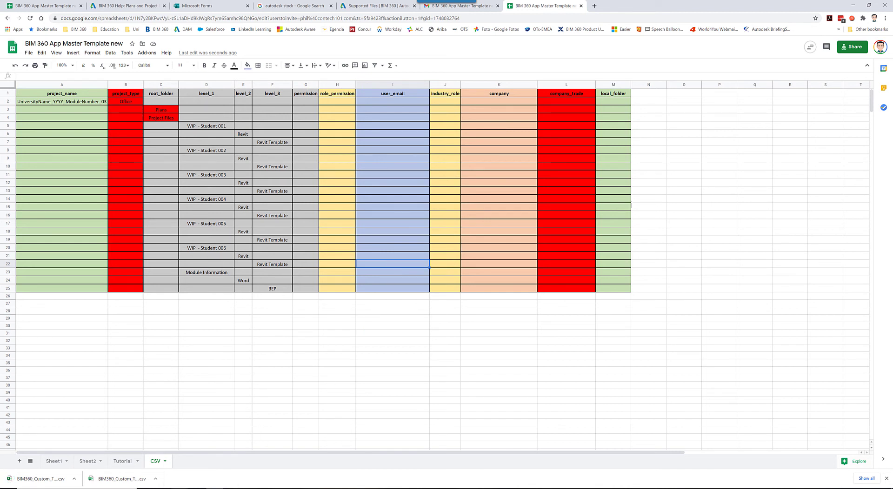
Run the Custom batch file in the sample folder again to process the new folder table, with its console maximized
mouse_move(212, 484)
click(187, 473)
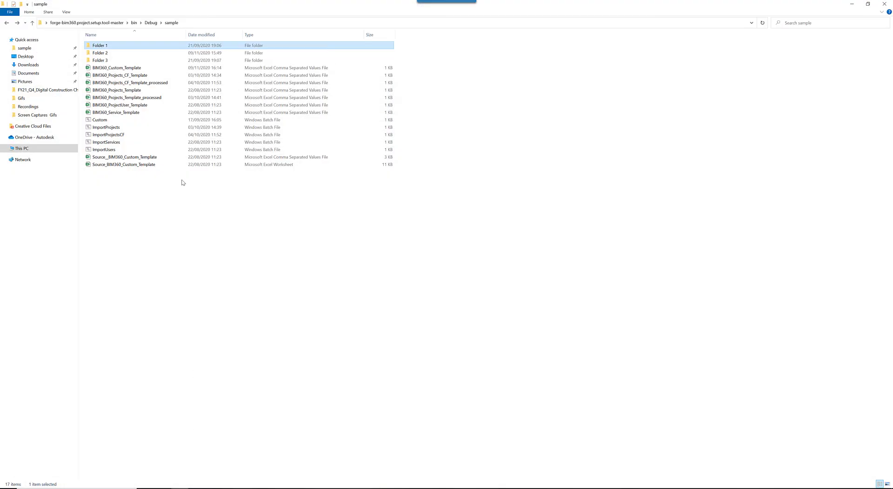
click(118, 121)
double_click(118, 121)
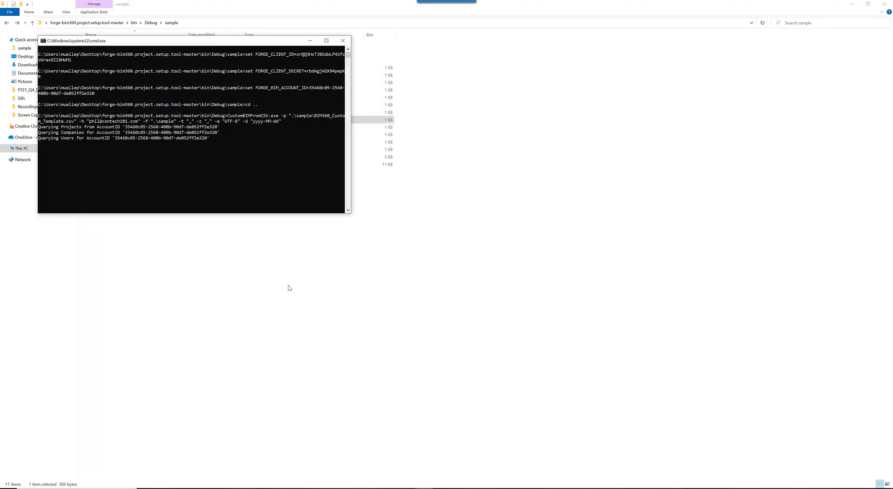
double_click(269, 42)
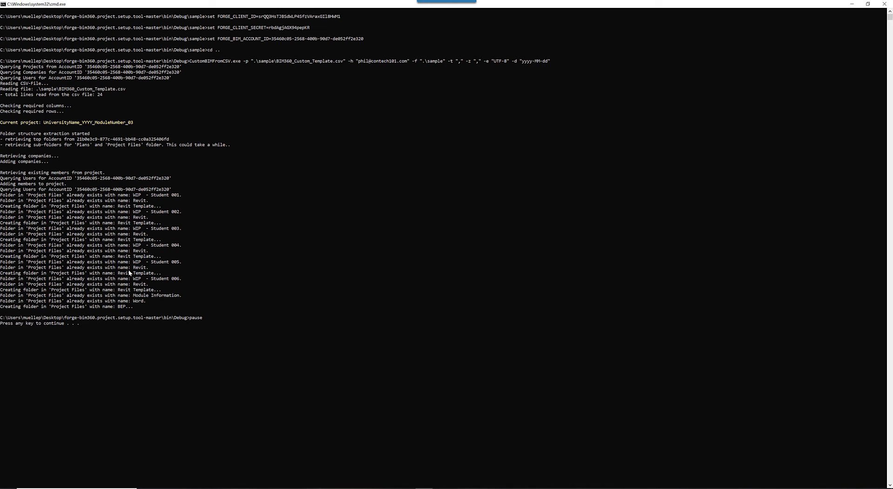
Reload the project folders in BIM 360 Document Management and examine the Revit subfolders under WIP - Student 001
click(232, 488)
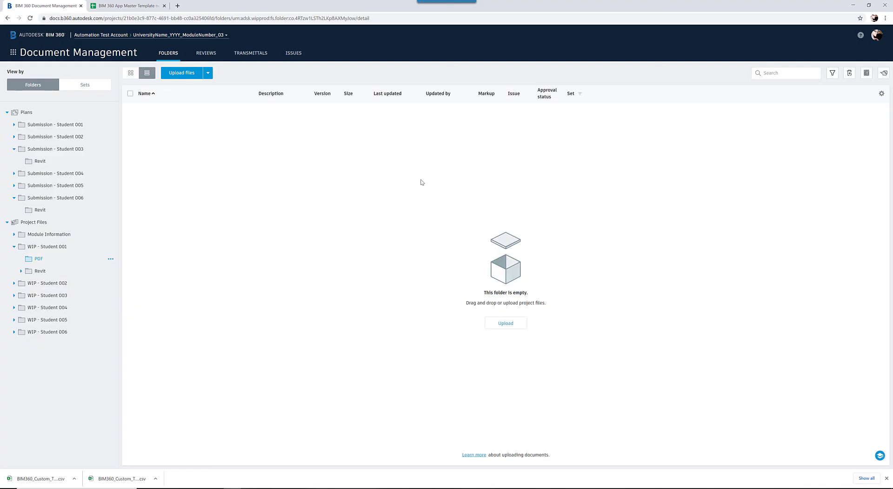
click(30, 18)
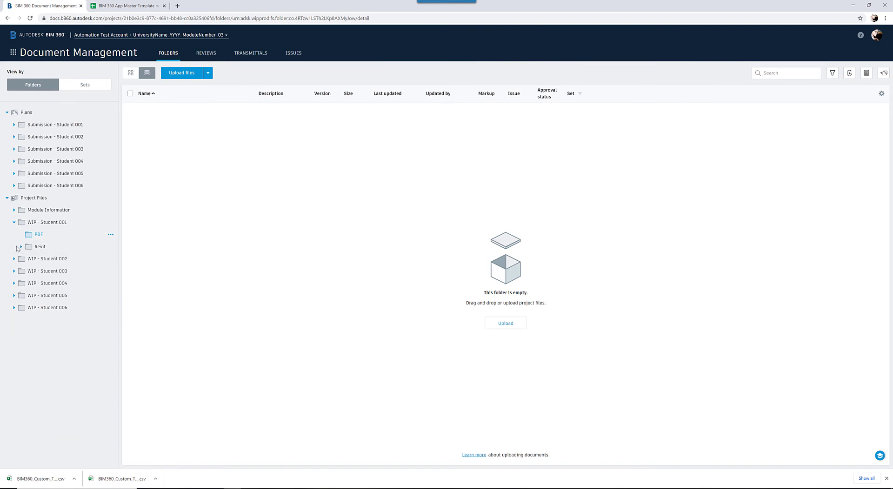
click(20, 247)
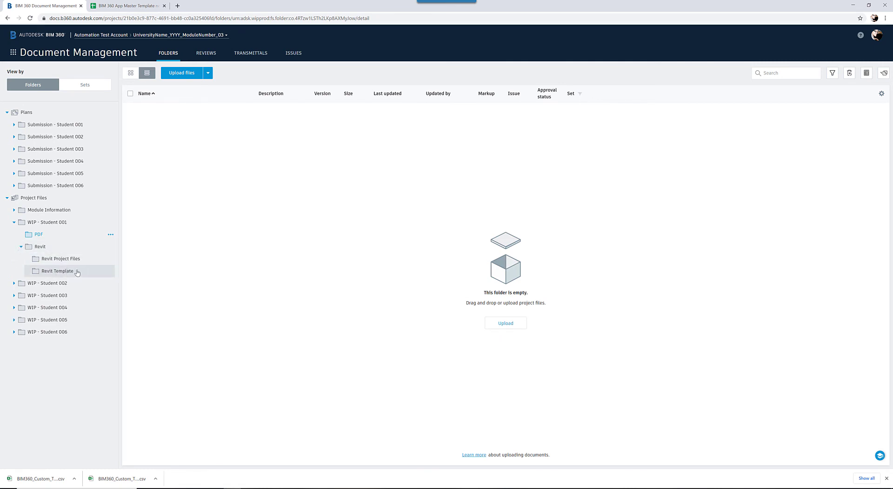
Examine the subfolders of WIP - Student 002 and its Revit folder under Project Files
click(14, 283)
click(19, 308)
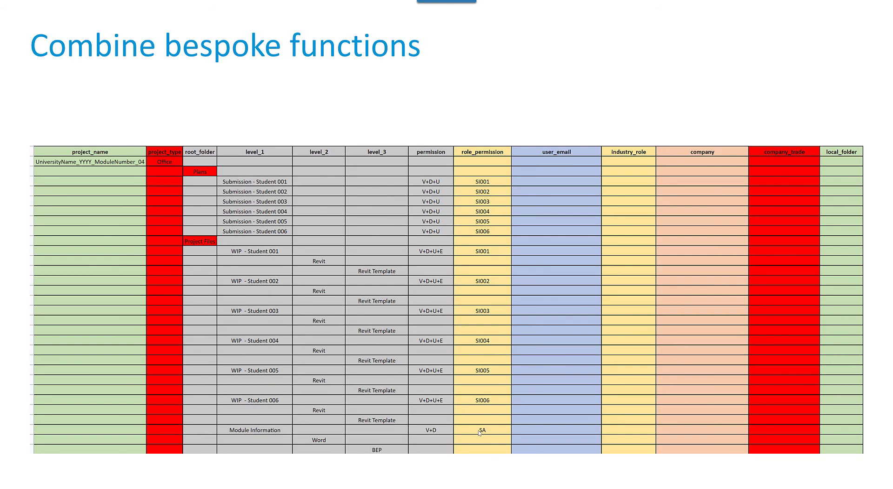
Copy the combined folder and role permission table in rows 93 to 123 of the Tutorial sheet to cell A1 of the CSV sheet
key(alt+Tab)
drag(251, 245, 675, 425)
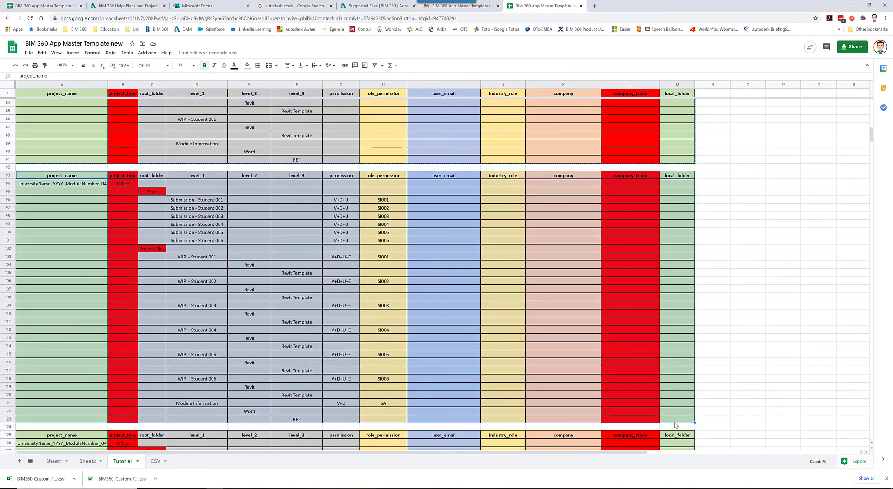
key(ctrl+c)
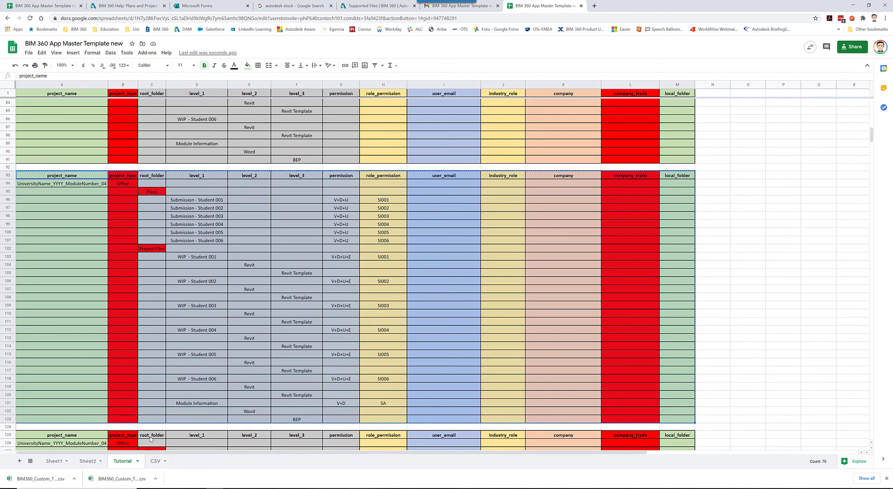
click(156, 462)
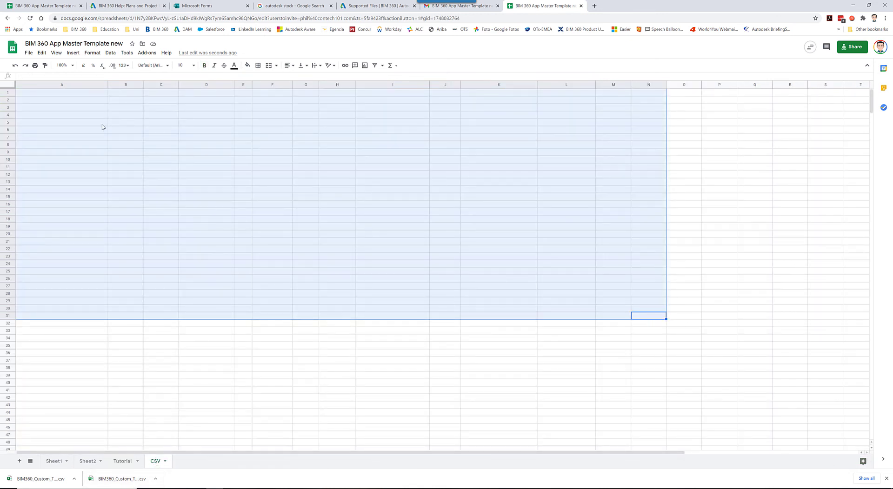
click(30, 116)
click(27, 95)
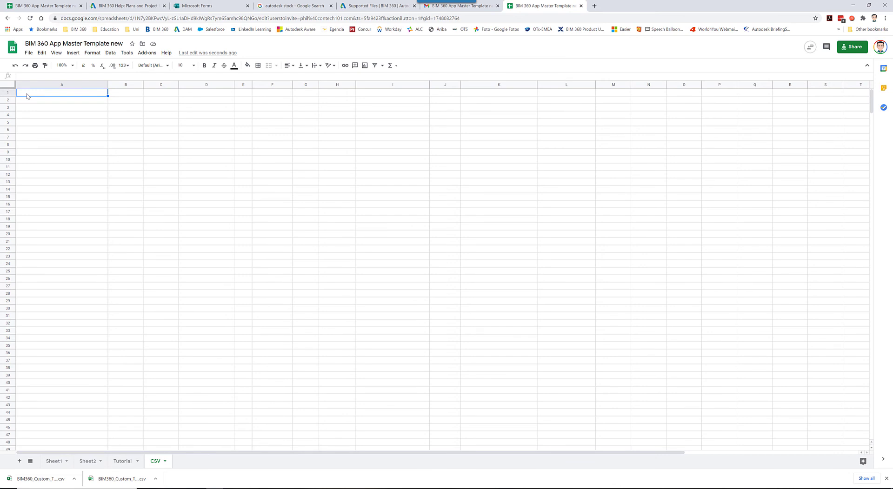
key(ctrl+v)
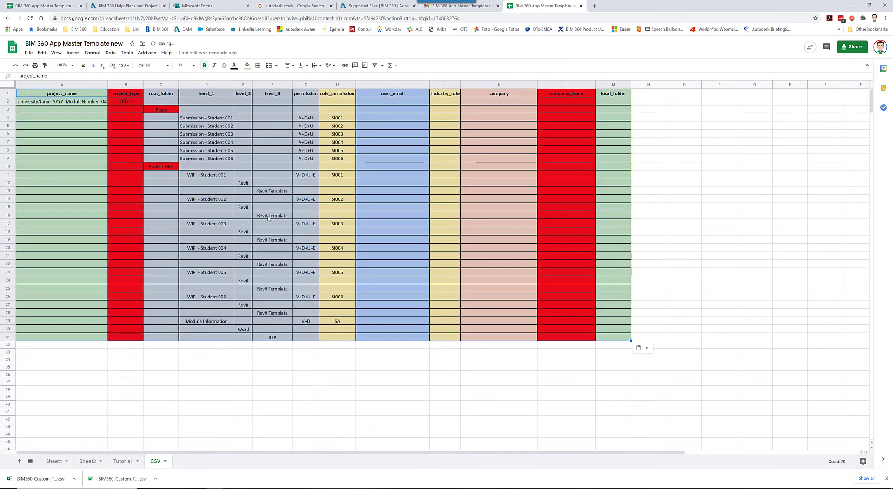
click(513, 376)
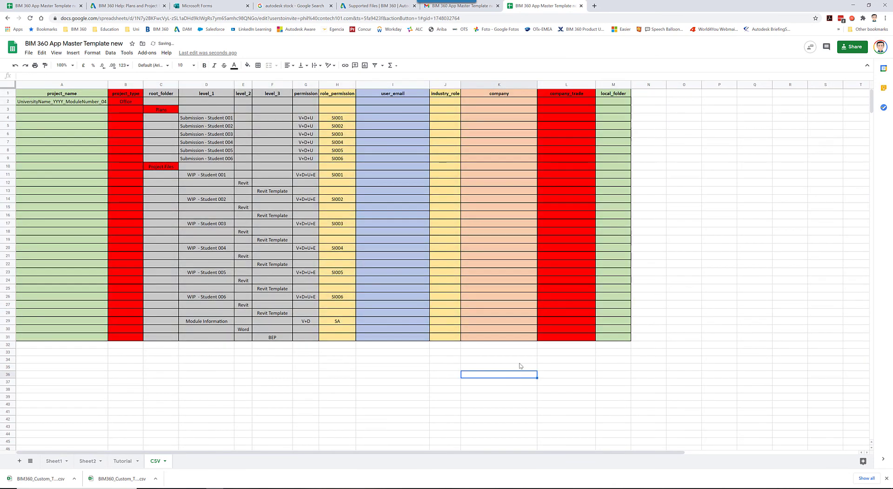
Export the CSV sheet with the combined table as comma-separated values, replacing BIM360_Custom_Template in the sample folder
click(28, 53)
mouse_move(56, 145)
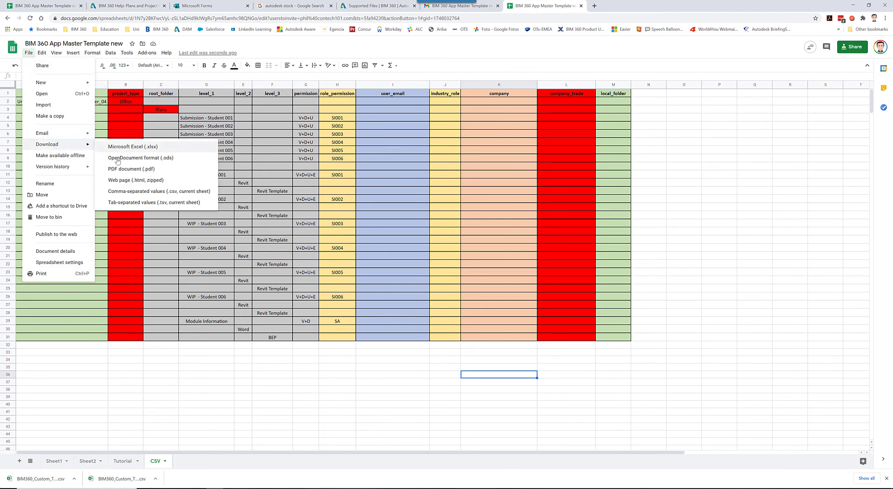
click(127, 194)
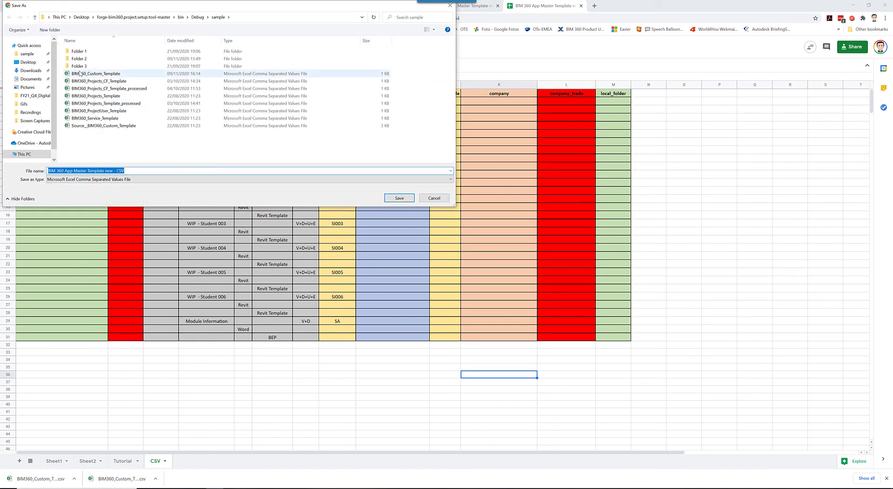
click(80, 74)
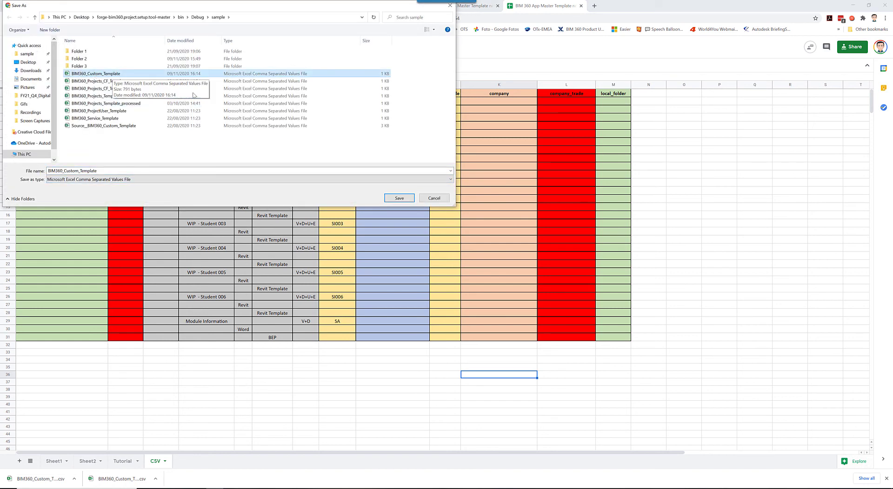
click(399, 198)
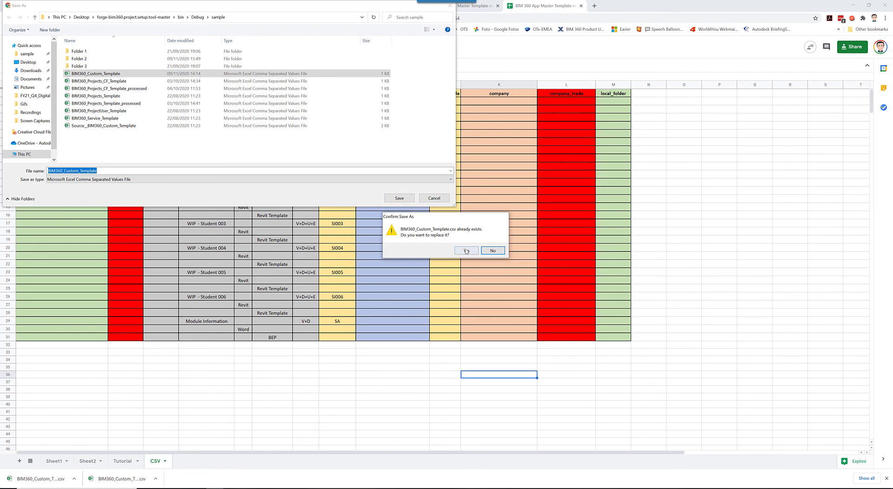
click(466, 251)
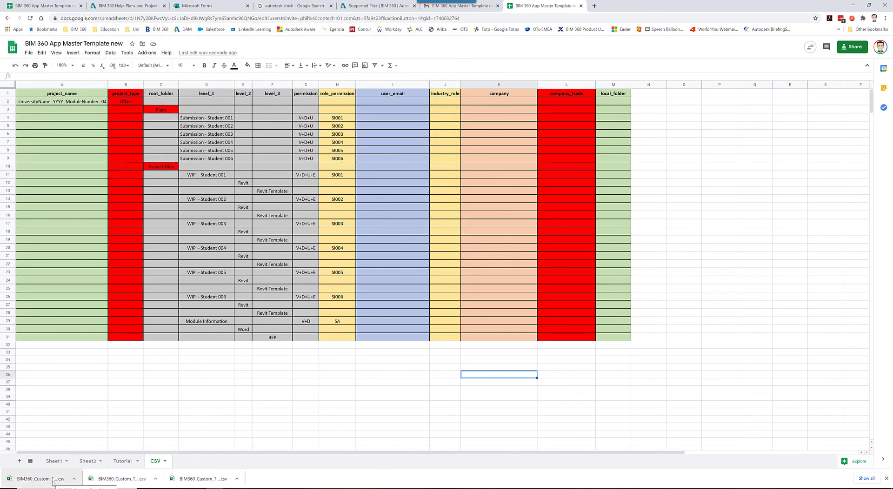
Run the Custom batch file in the sample folder to create UniversityName_YYYY_ModuleNumber_04, with its console maximized
click(180, 488)
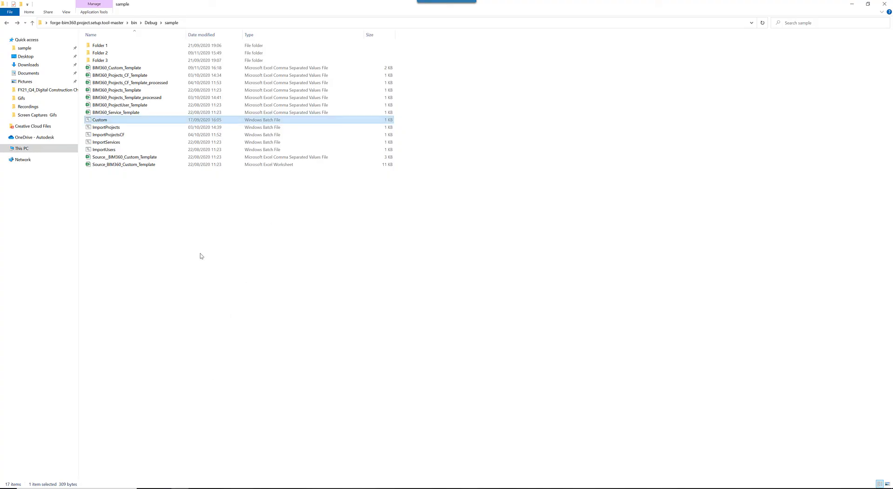
double_click(105, 122)
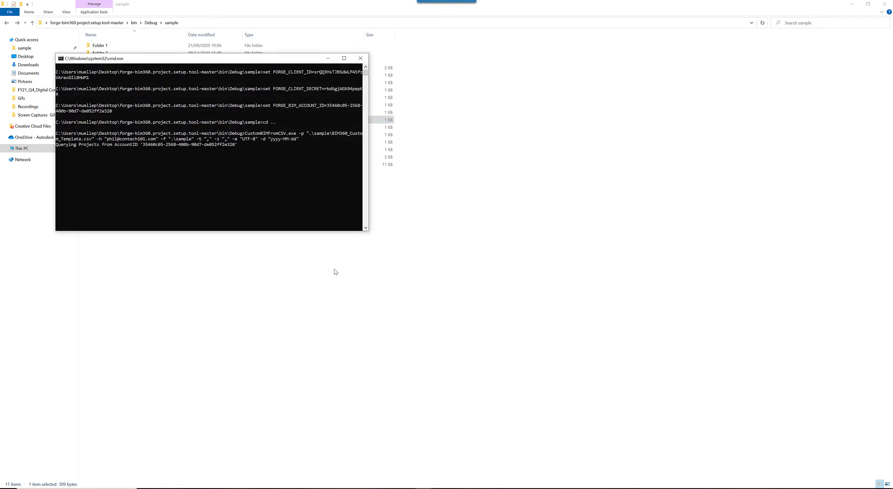
double_click(259, 59)
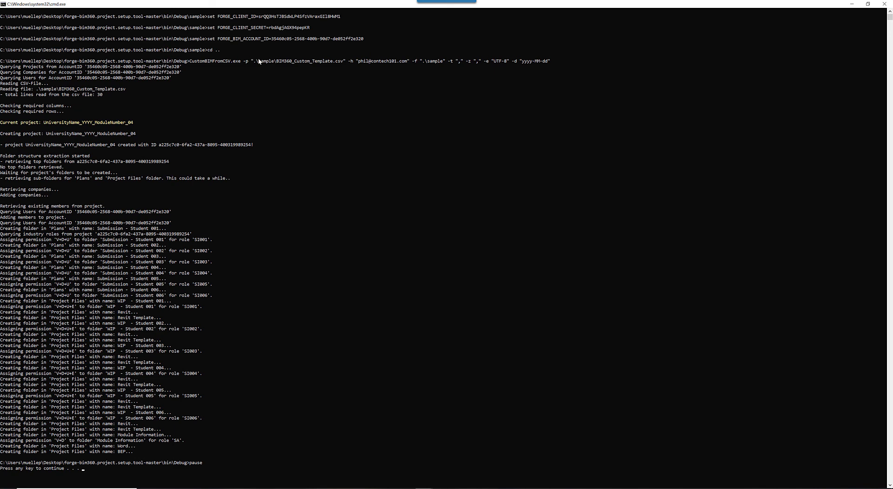
Switch to BIM 360 in the browser and open project UniversityName_YYYY_ModuleNumber_04 from the Account Admin project directory
click(232, 488)
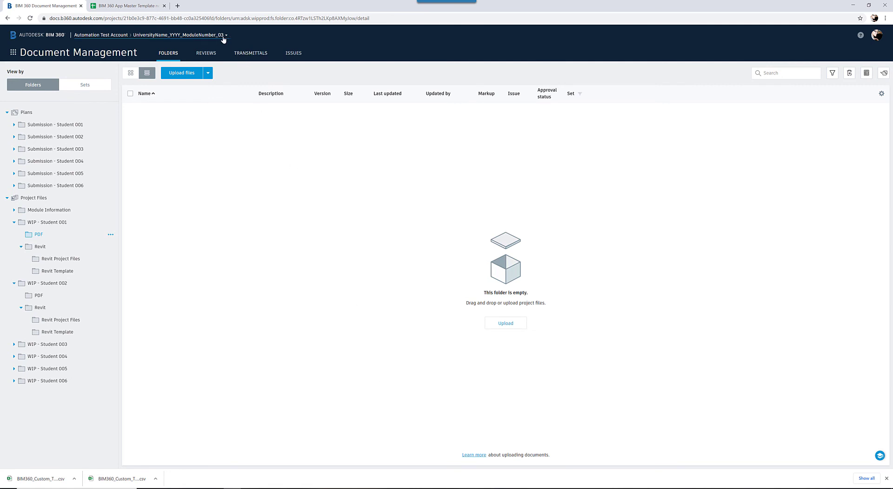
click(13, 53)
click(31, 125)
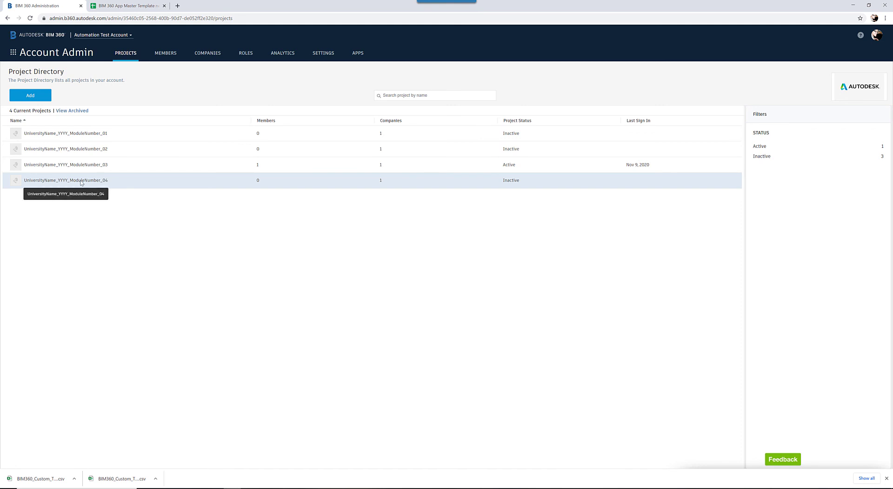
click(106, 182)
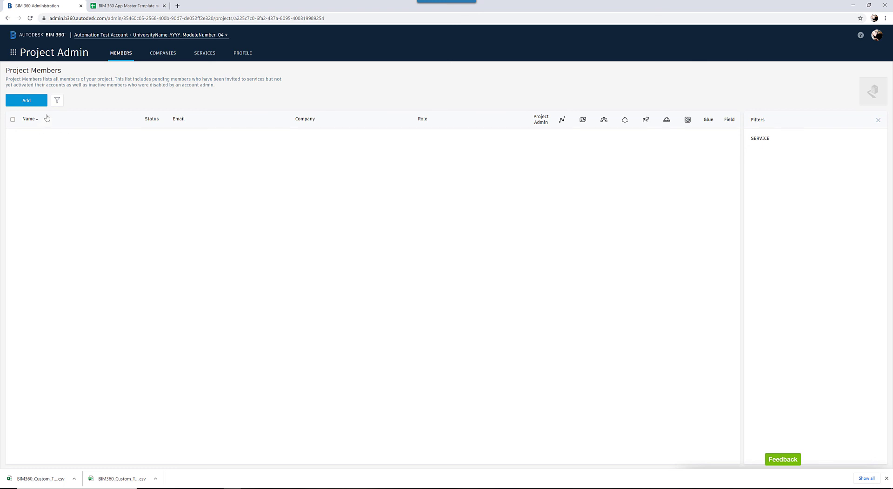
Add the existing account member with the contech101.com e-mail to the project with the role ML
click(27, 101)
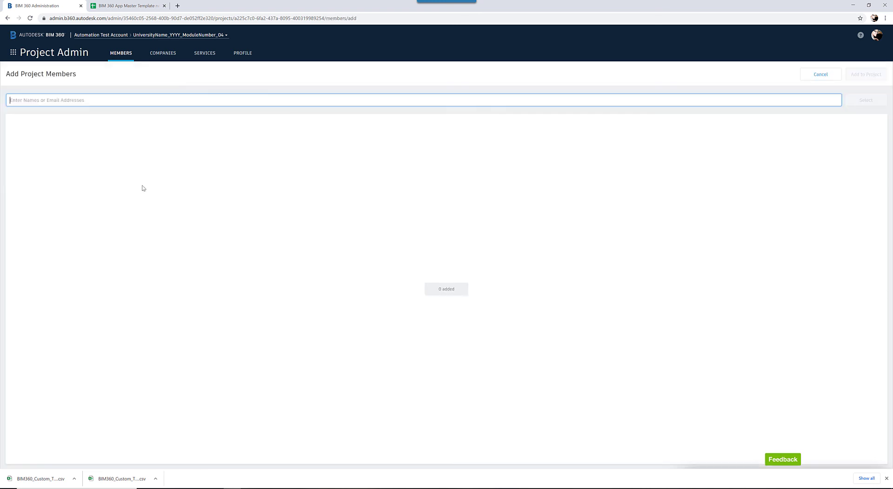
click(165, 101)
text(phil)
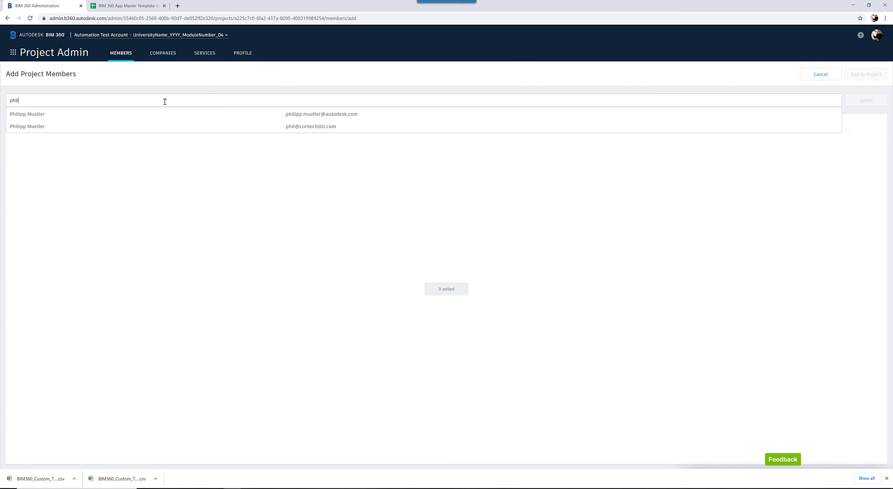
click(181, 126)
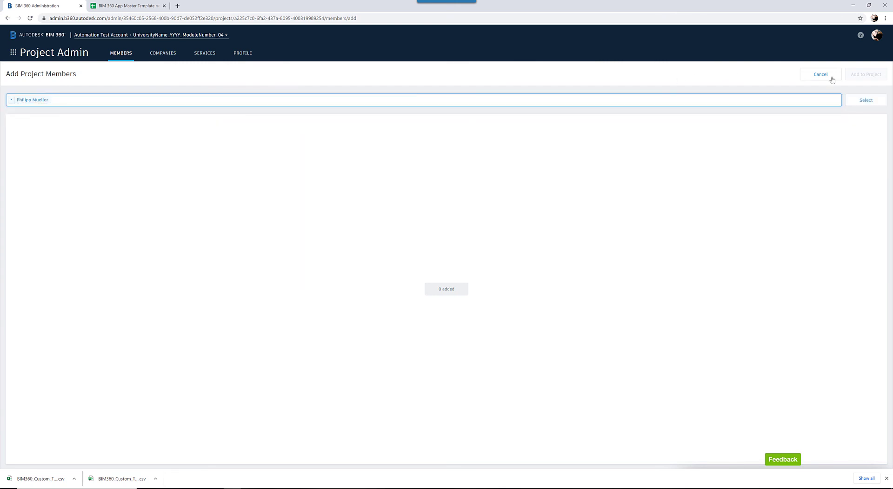
click(871, 102)
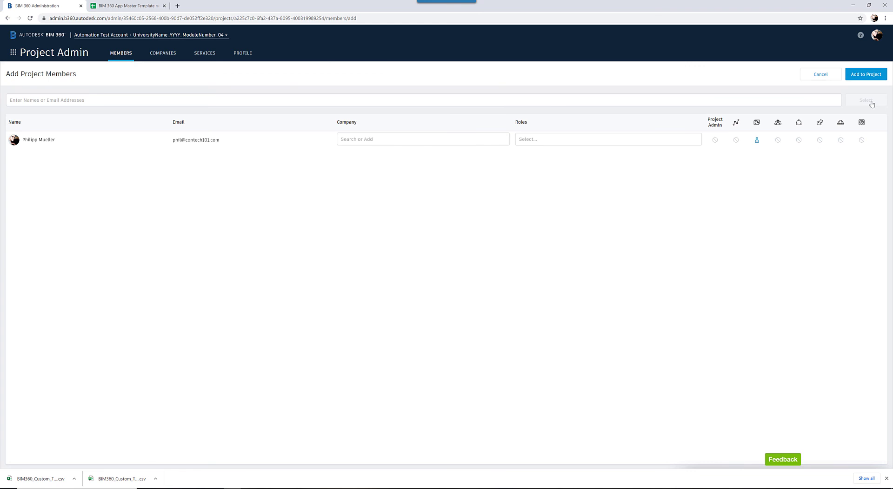
click(568, 141)
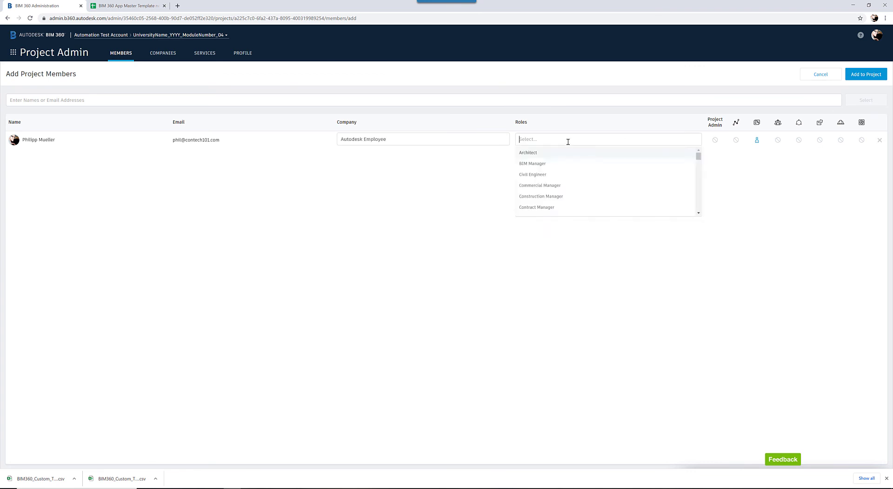
text(Ml)
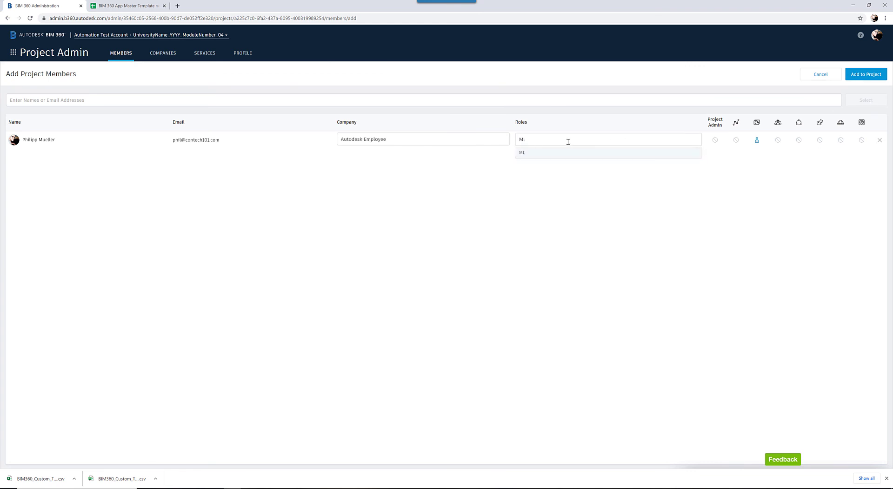
click(585, 156)
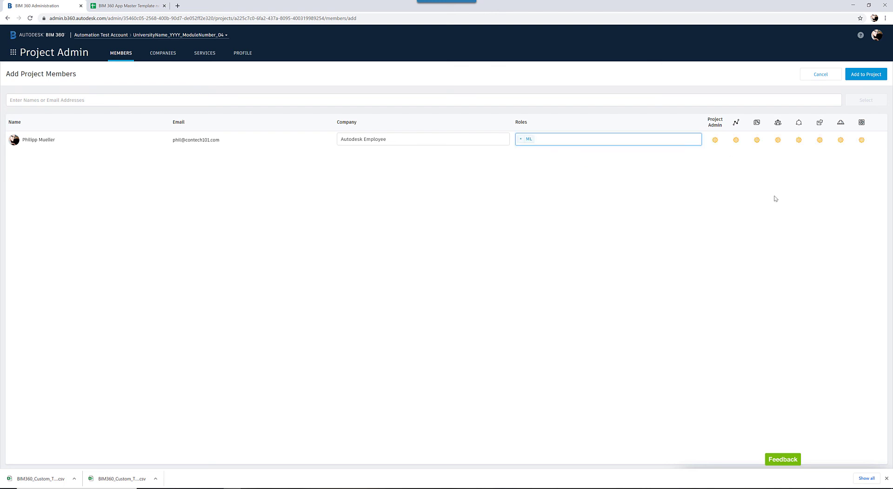
click(866, 74)
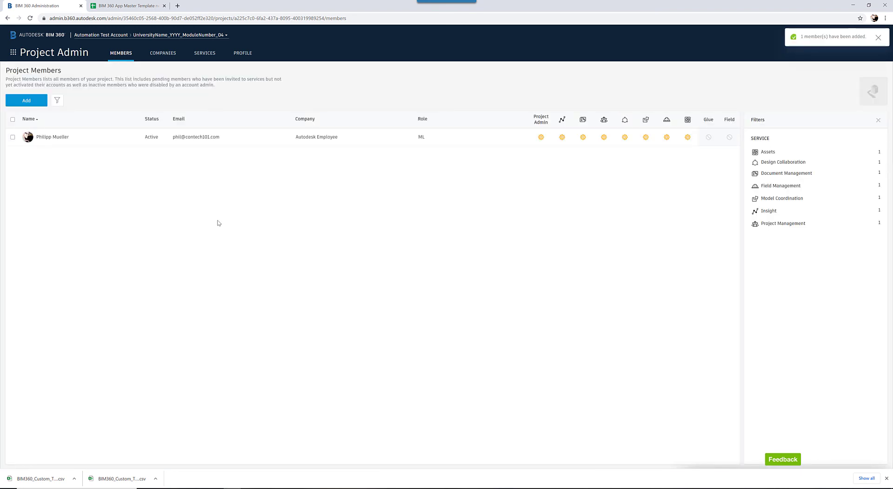
Reload the project members page and open Document Management for UniversityName_YYYY_ModuleNumber_04
click(29, 18)
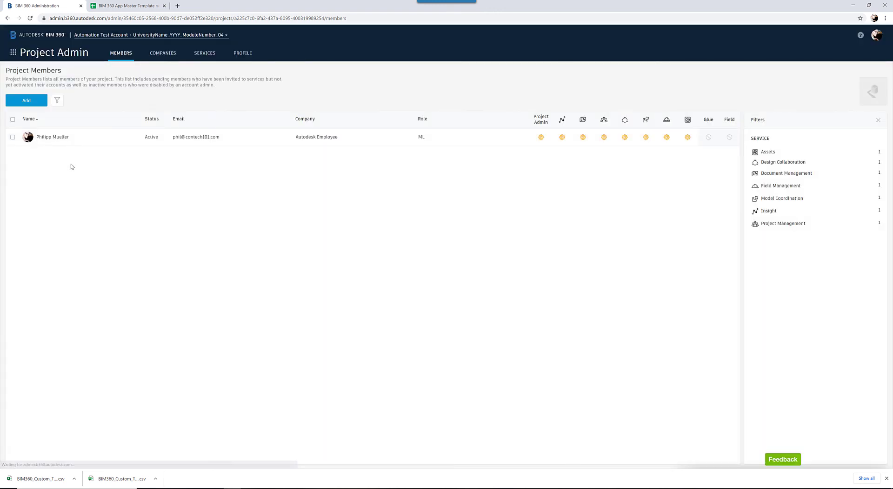
click(14, 52)
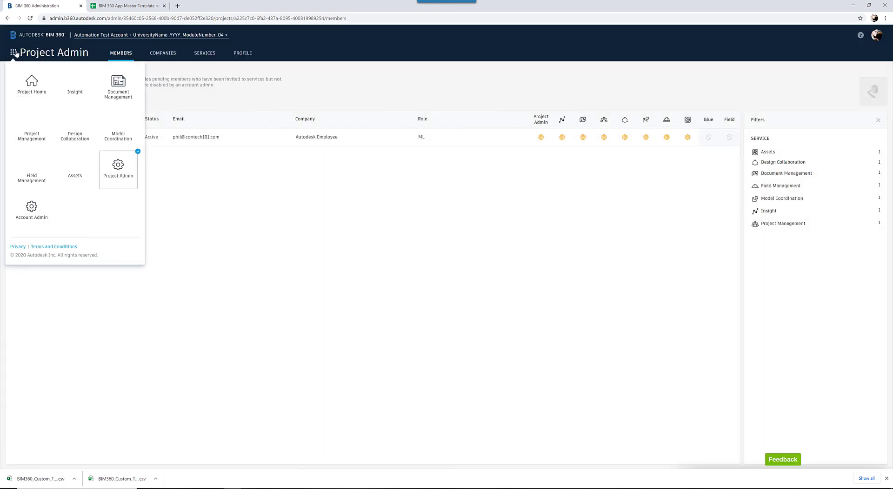
click(119, 88)
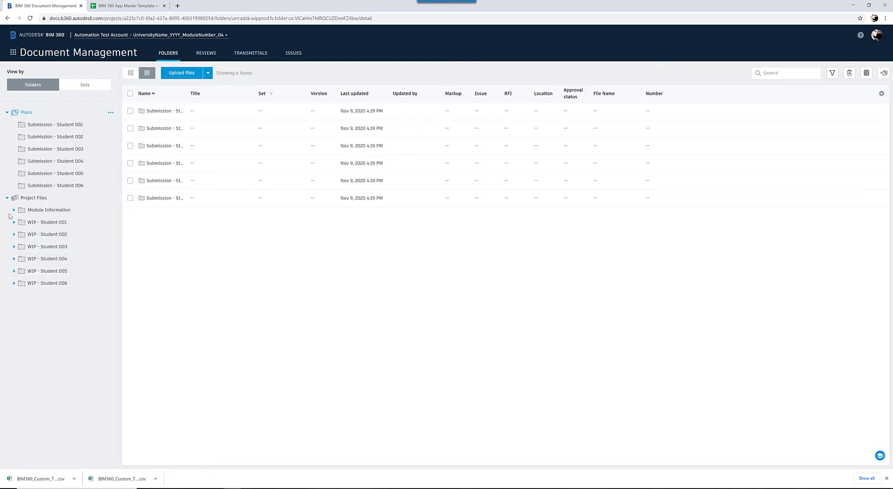
Examine the permissions of Module Information and of several Submission and WIP student folders, ending with WIP - Student 006
click(14, 210)
click(42, 210)
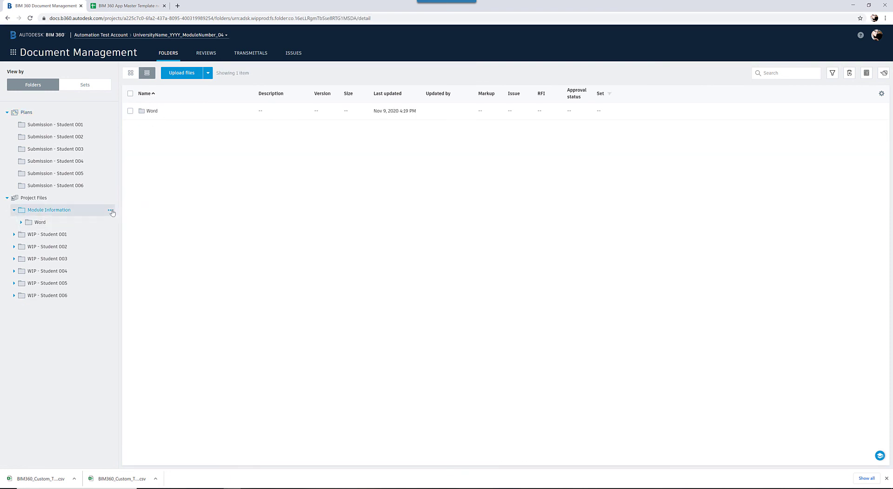
click(111, 211)
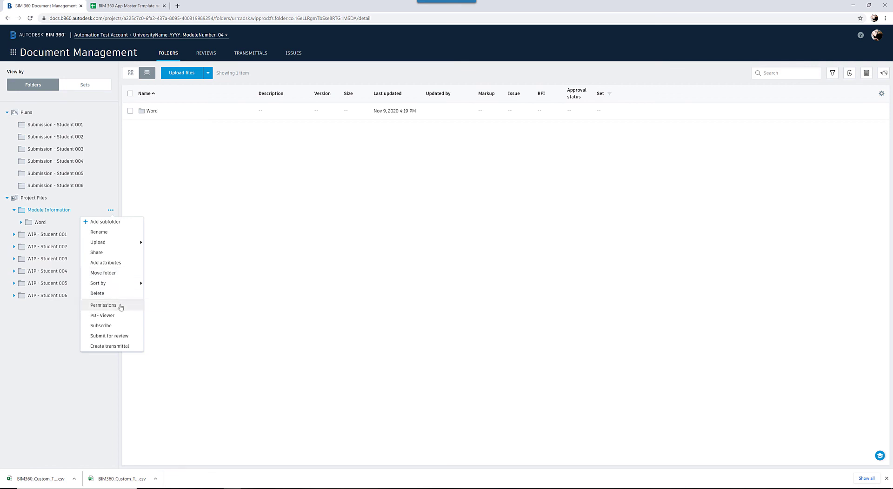
click(104, 305)
click(55, 124)
click(55, 149)
click(70, 186)
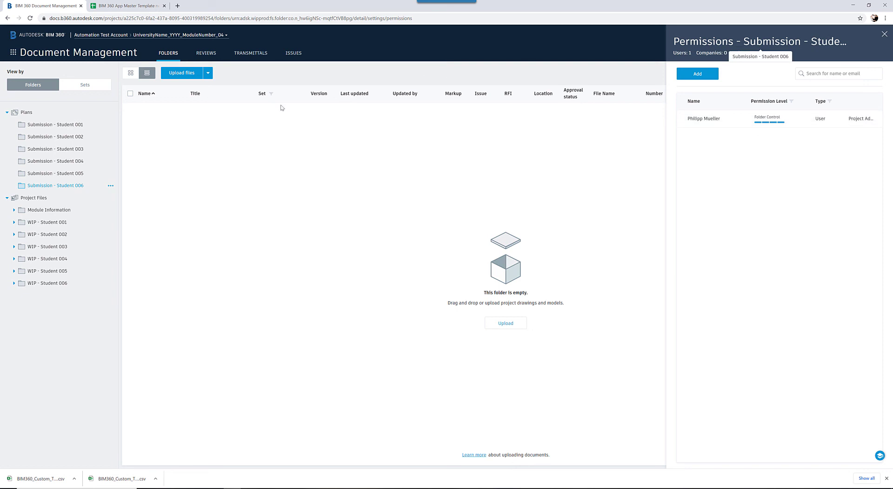
click(49, 223)
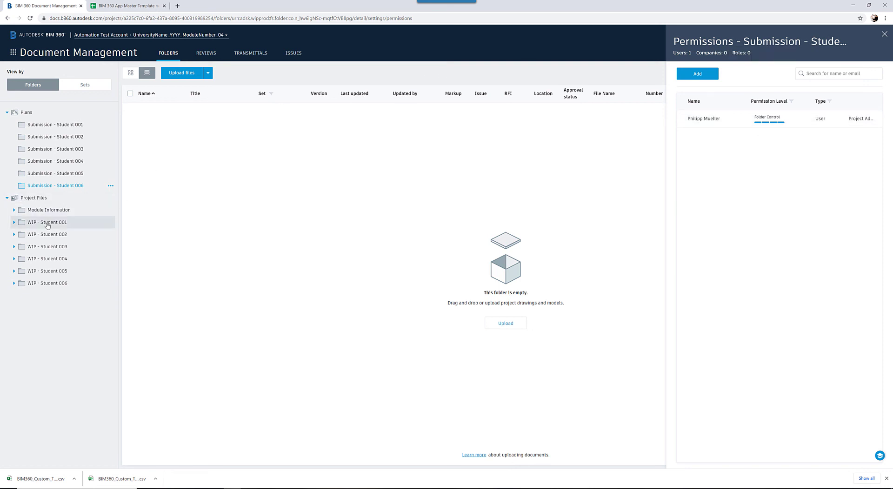
click(49, 259)
click(60, 284)
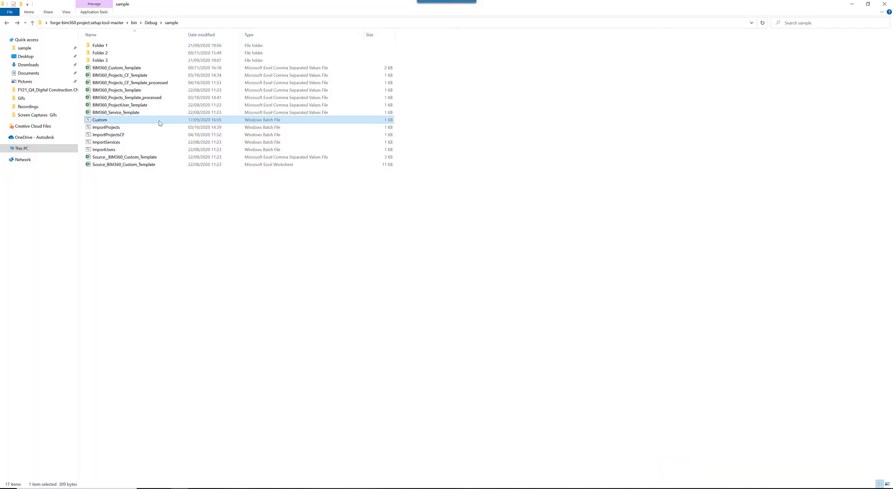
Run the import batch file in the sample folder again with its console maximized, and reload the WIP - Student 006 permissions in the browser
double_click(160, 122)
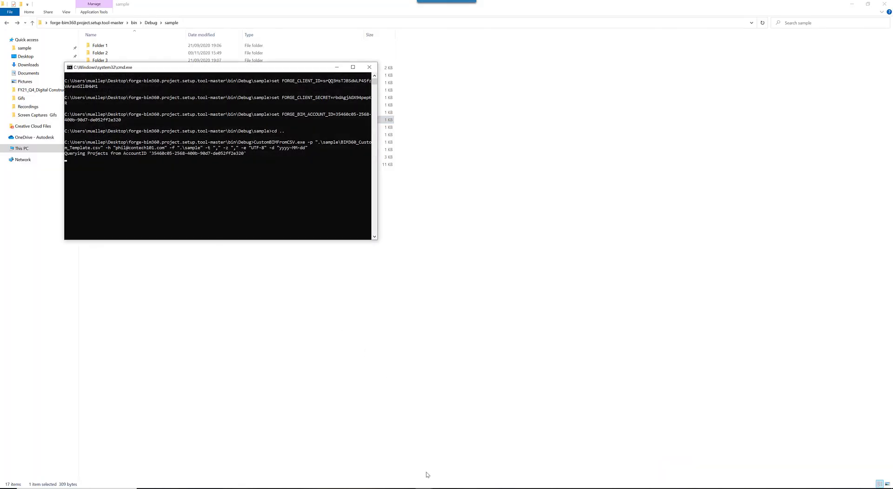
double_click(305, 68)
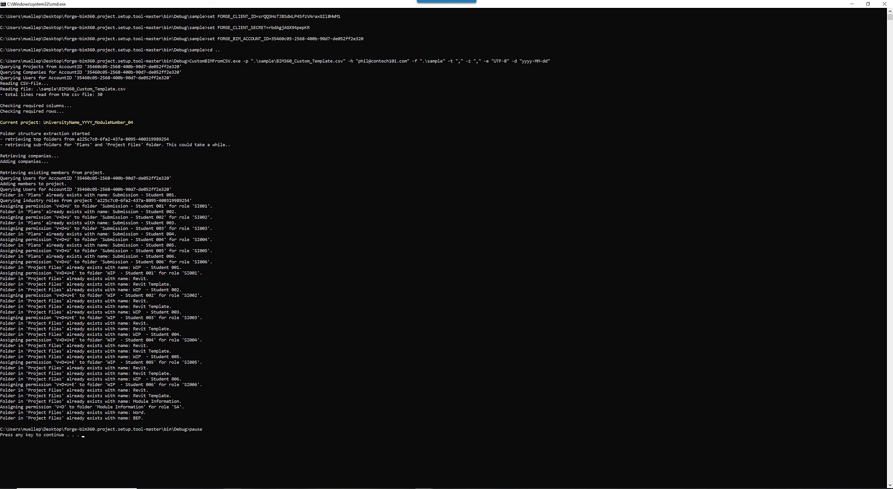
click(231, 488)
key(F5)
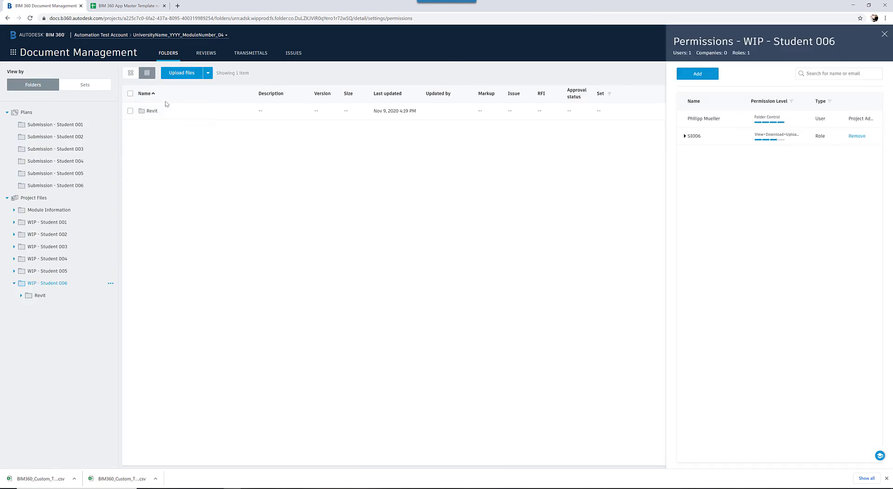
Examine the role permissions of Submission - Student 002 and 005 and of the WIP student folders from 006 to 001
click(61, 136)
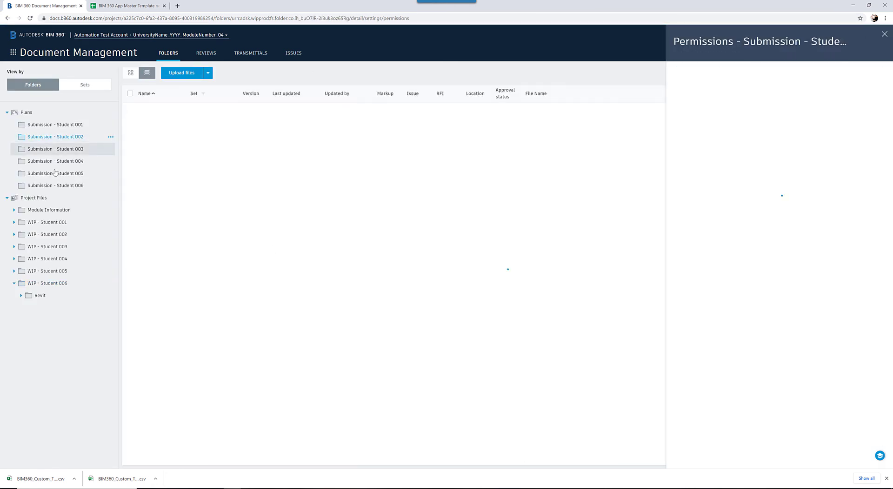
click(54, 174)
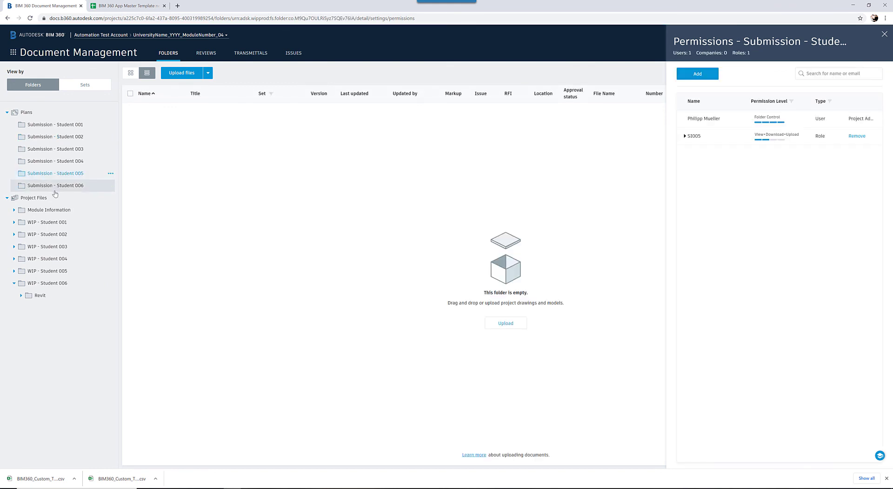
click(45, 271)
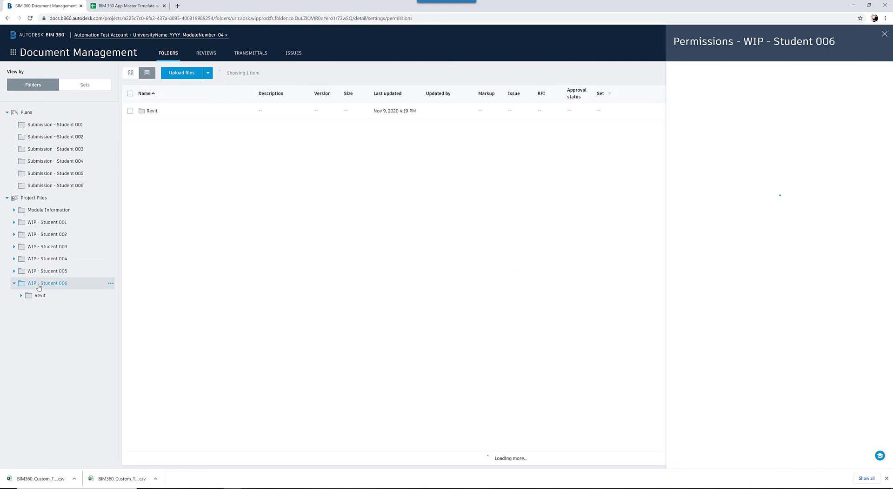
click(39, 284)
click(14, 283)
click(42, 271)
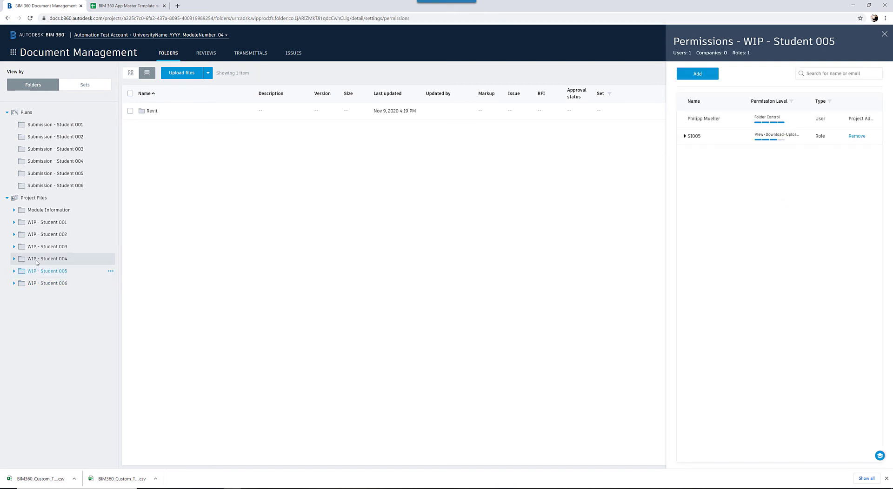
click(36, 259)
click(48, 246)
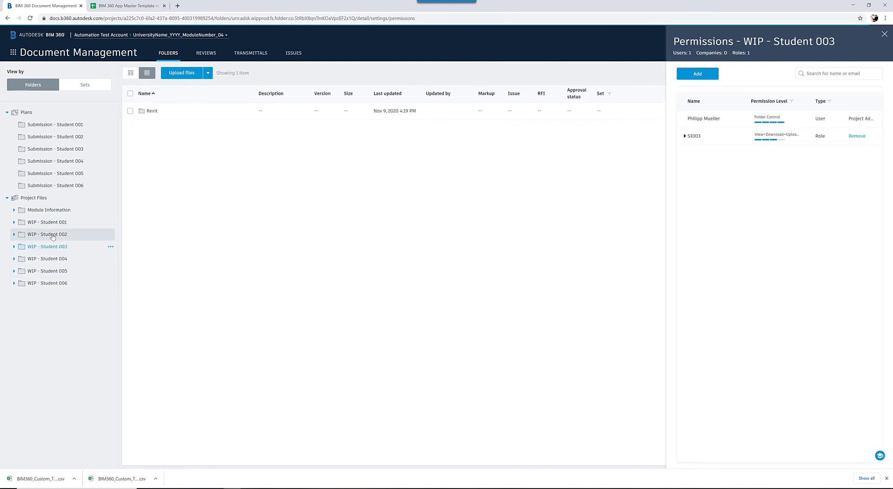
click(52, 235)
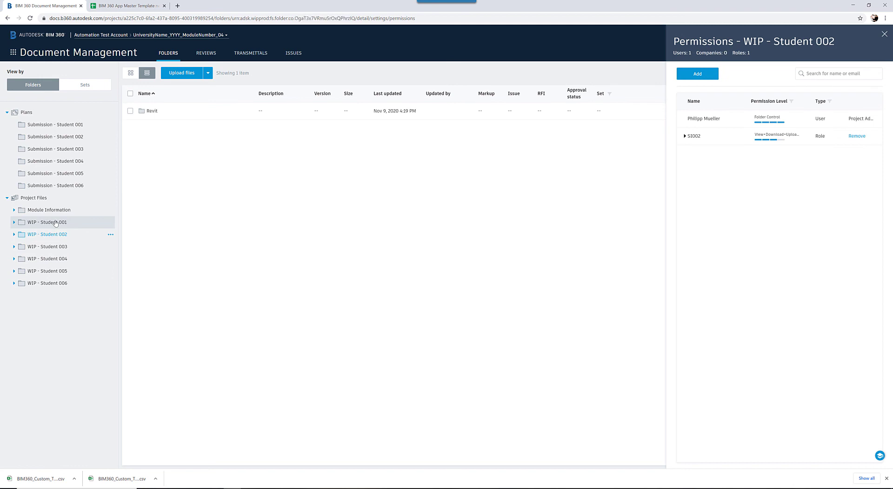
click(55, 223)
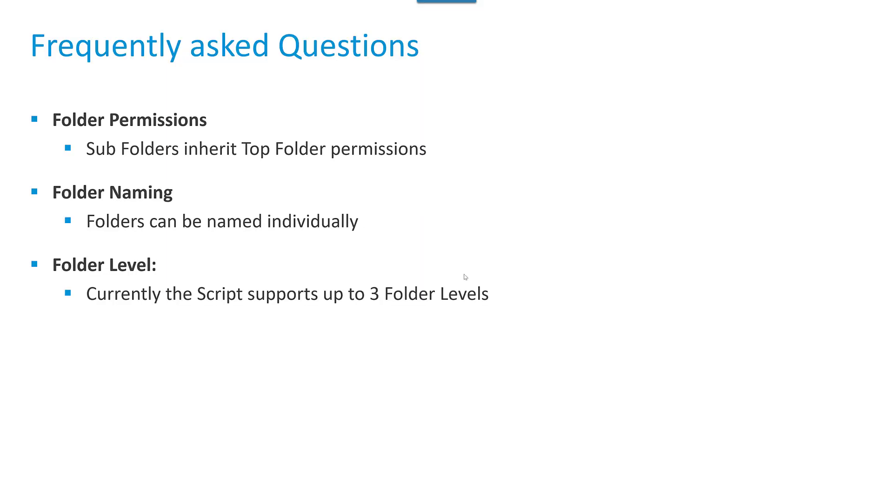